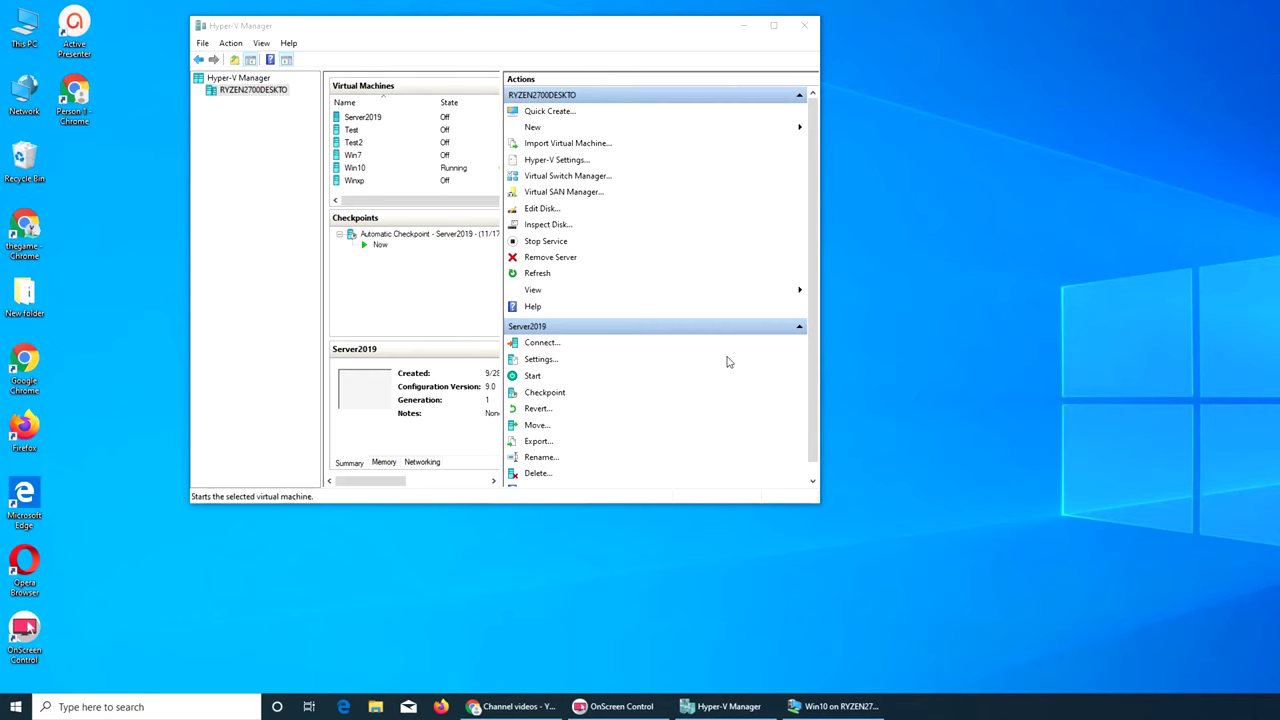
Select the Server2019 virtual machine in the Virtual Machines list
click(367, 120)
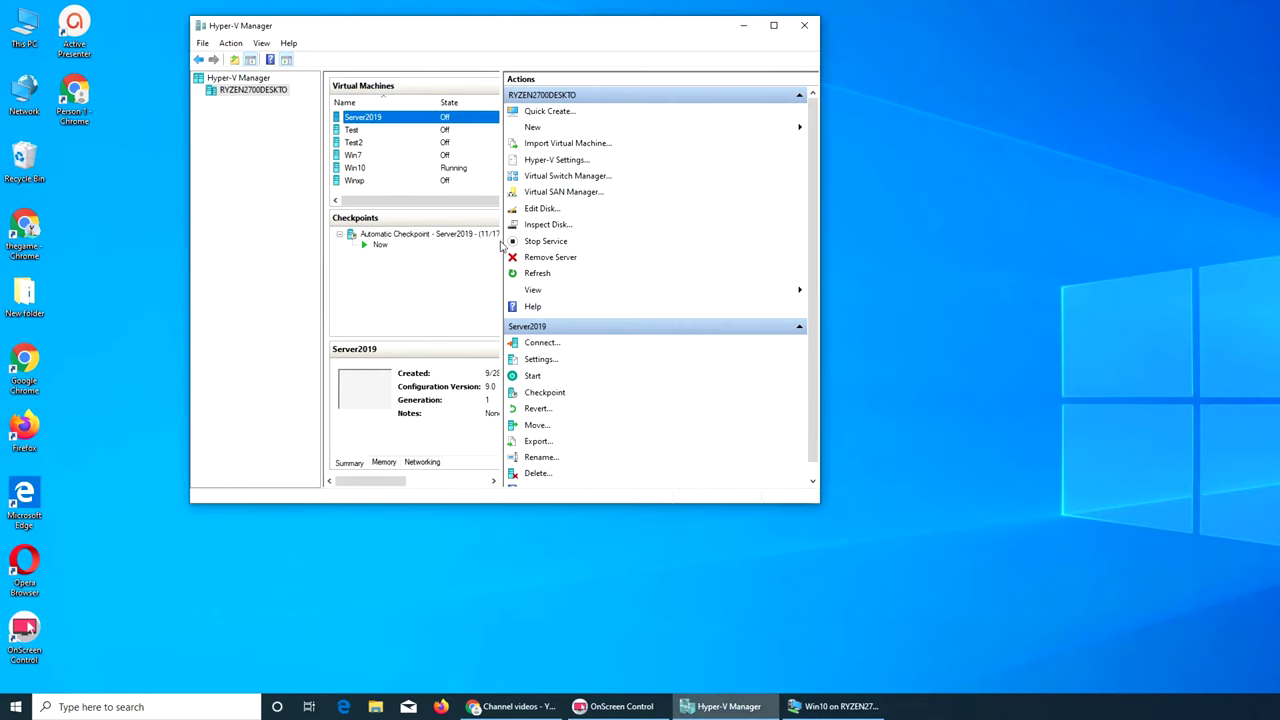
Open Server2019's settings and set its DVD drive to use physical drive D:
click(546, 363)
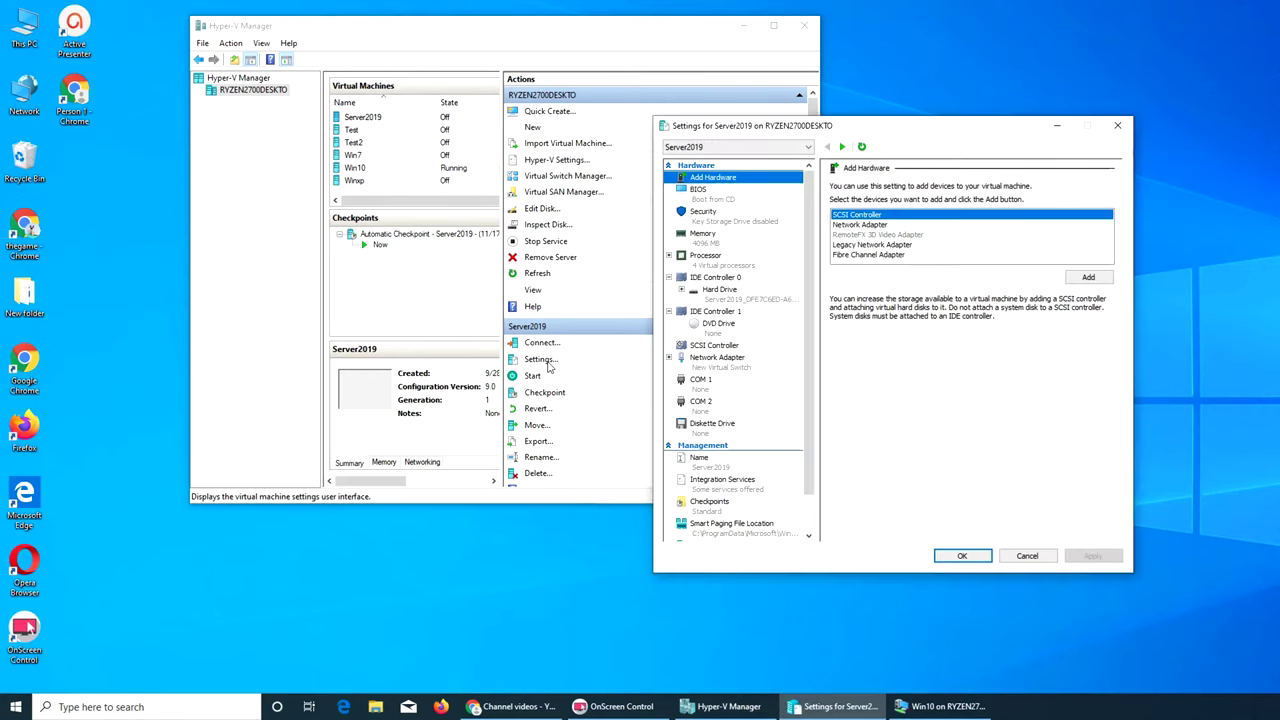
click(719, 327)
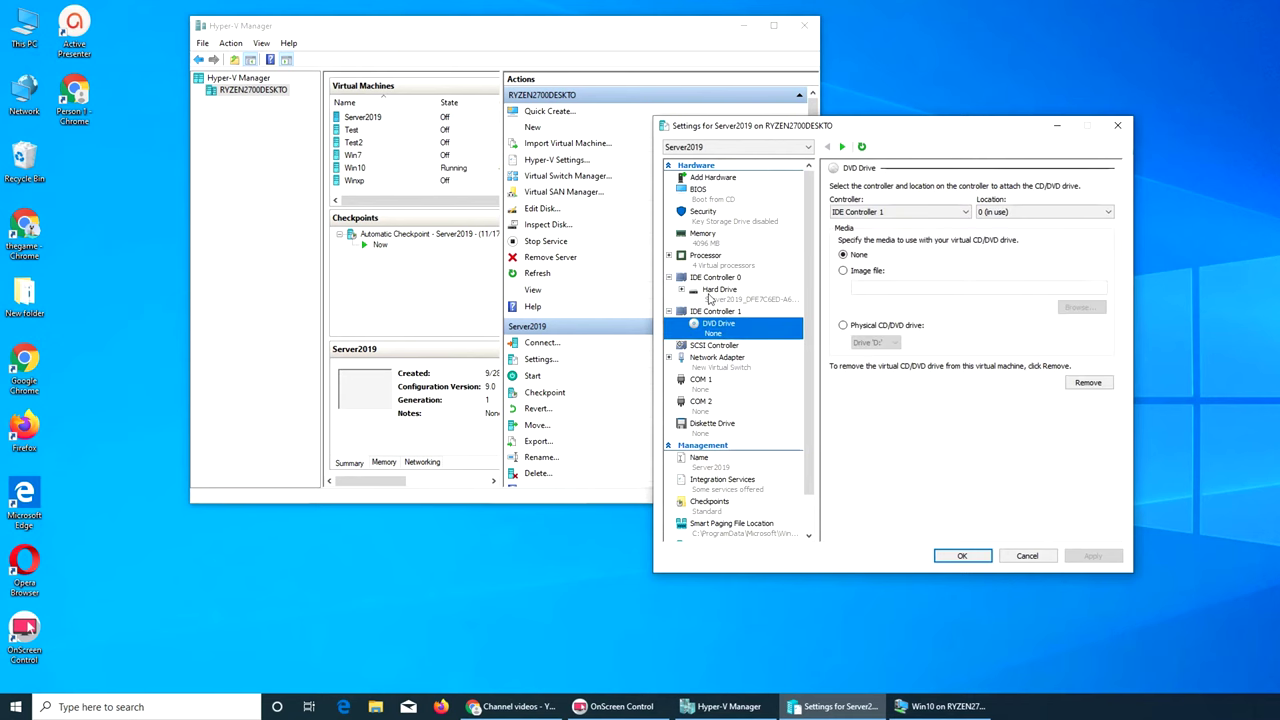
click(712, 292)
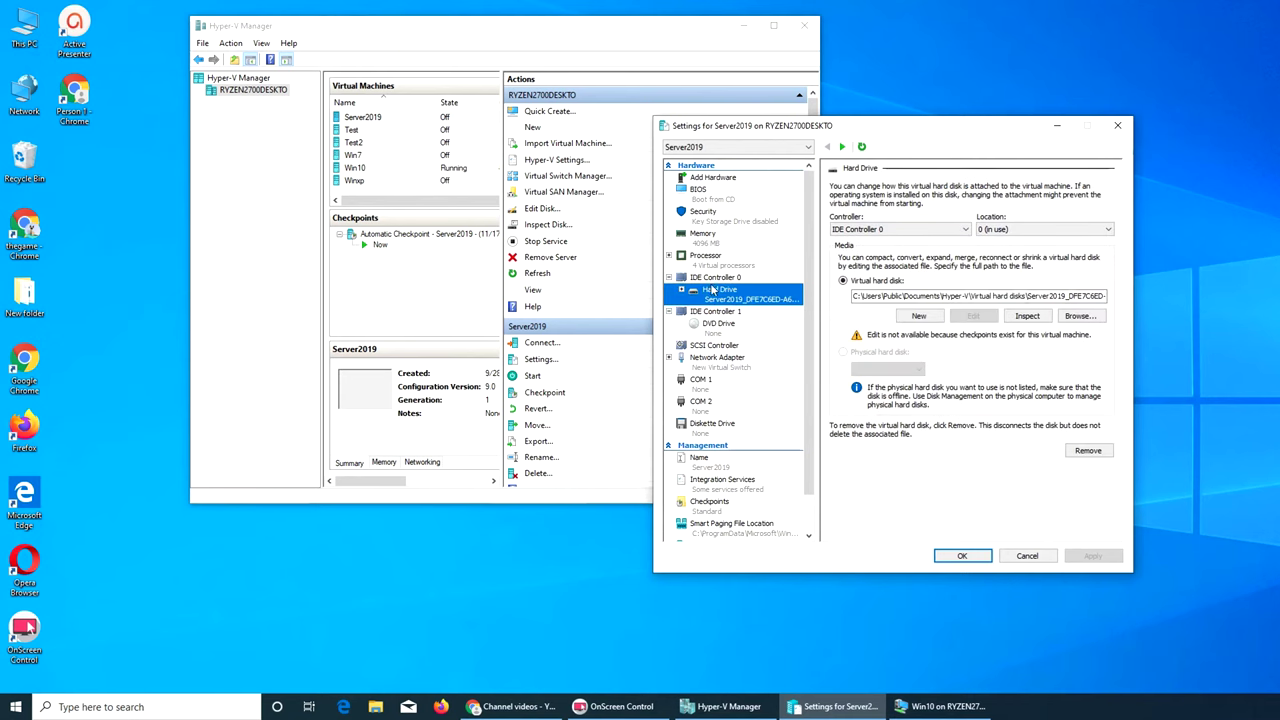
click(721, 326)
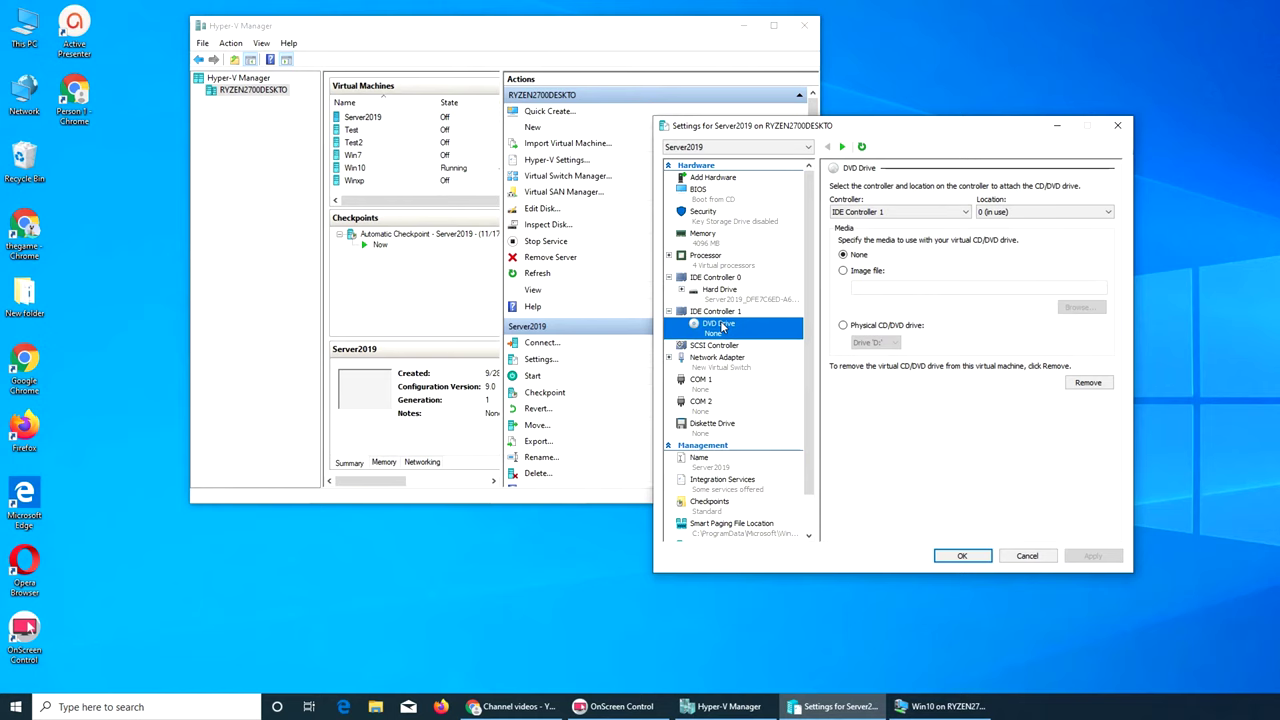
click(875, 326)
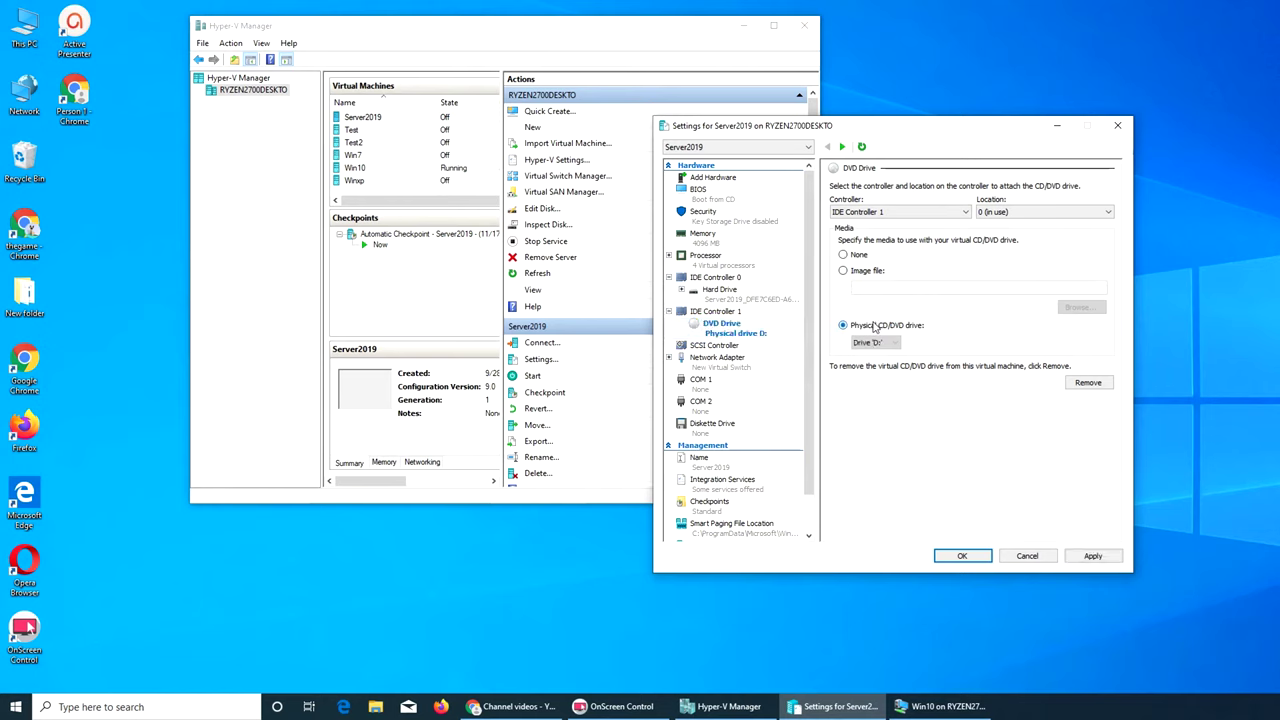
click(892, 343)
click(892, 345)
Add a hard drive under Server2019's SCSI controller and start a new virtual hard disk
click(713, 345)
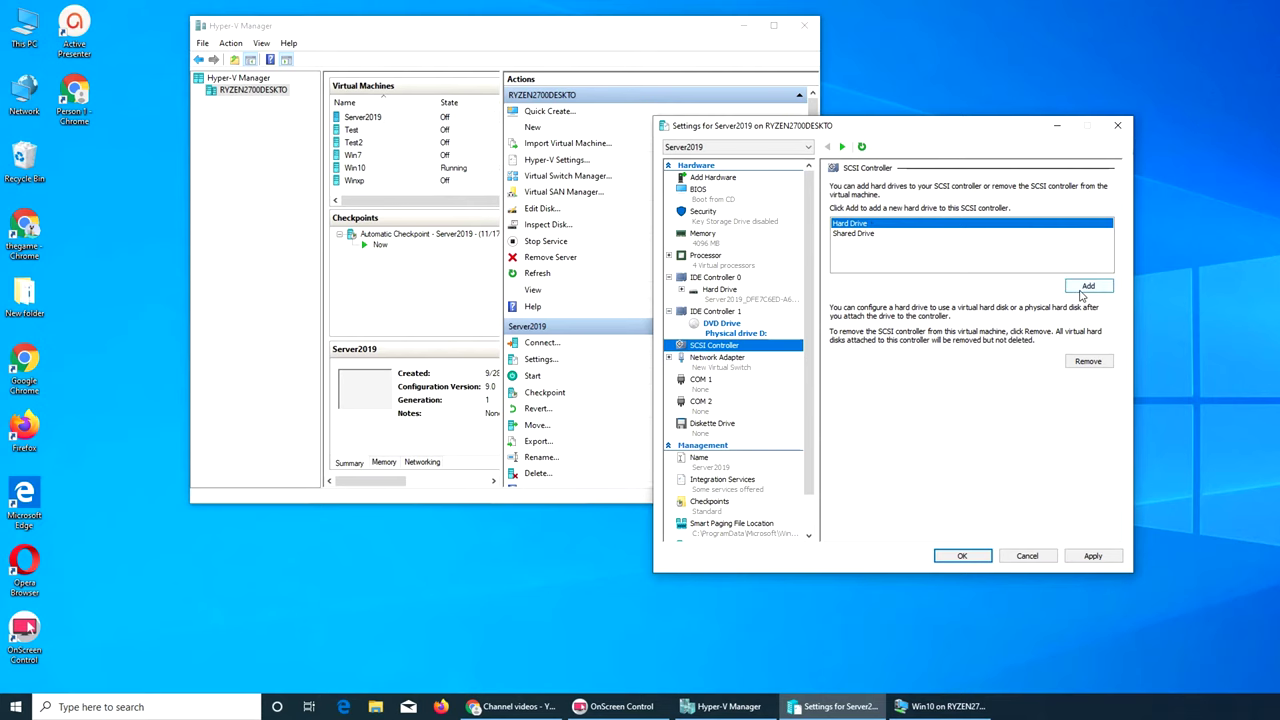
click(1087, 287)
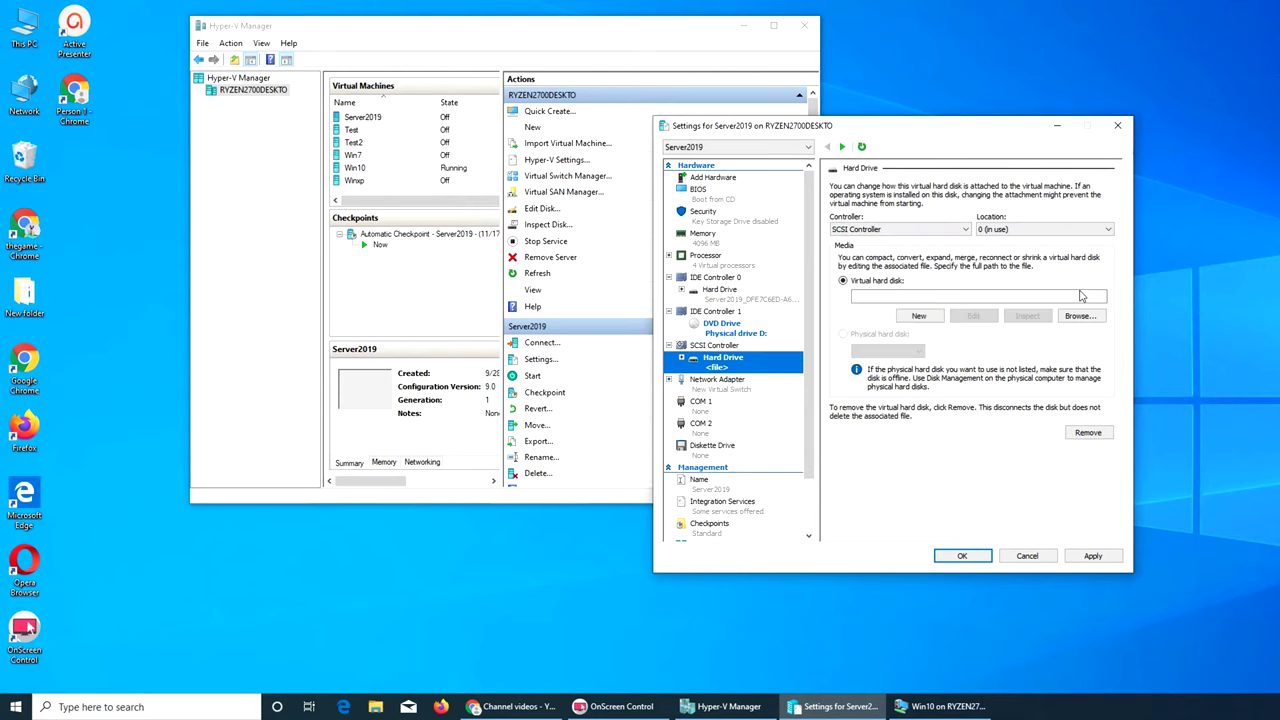
click(918, 315)
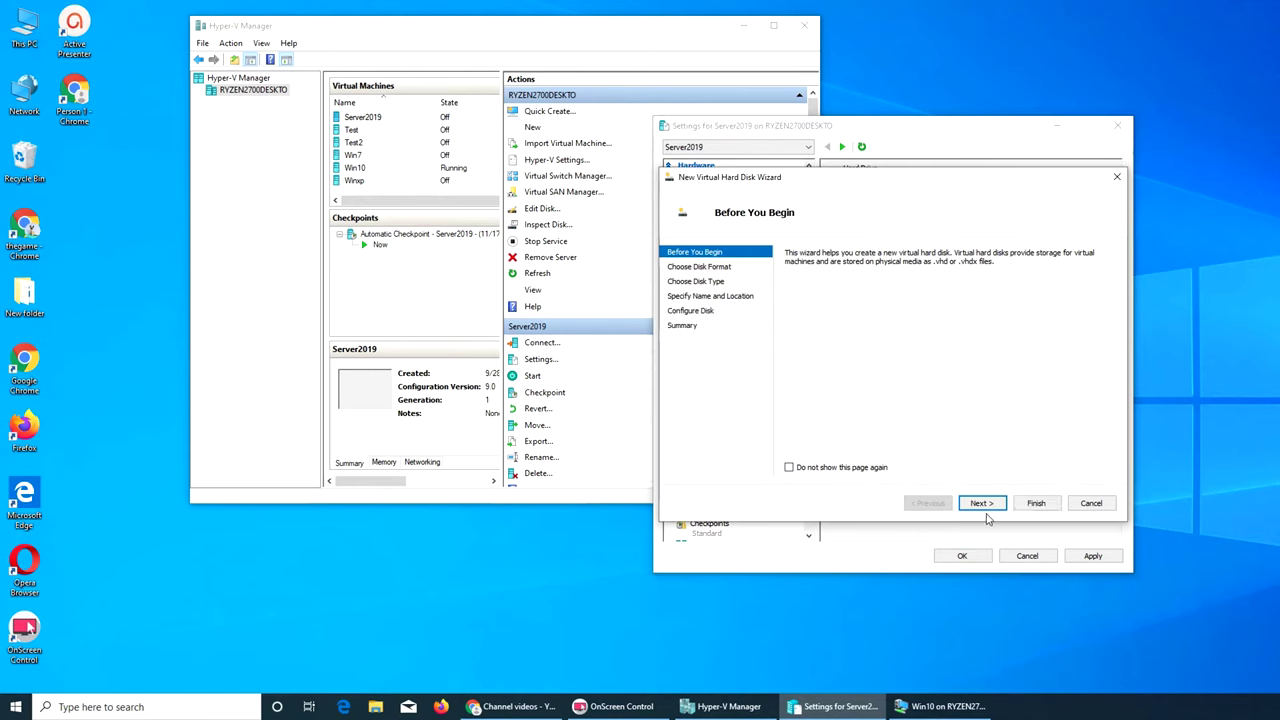
Keep VHDX format and dynamically expanding type, and name the disk serverhd1.vhdx
click(983, 505)
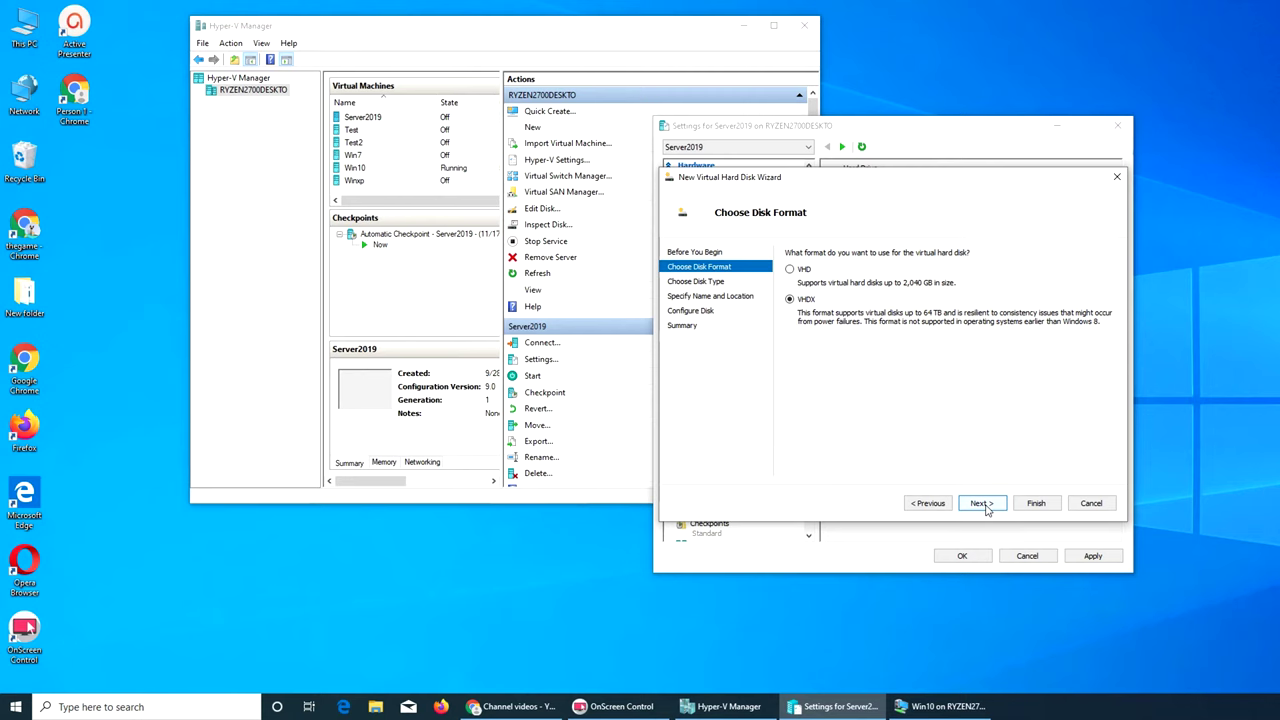
click(983, 505)
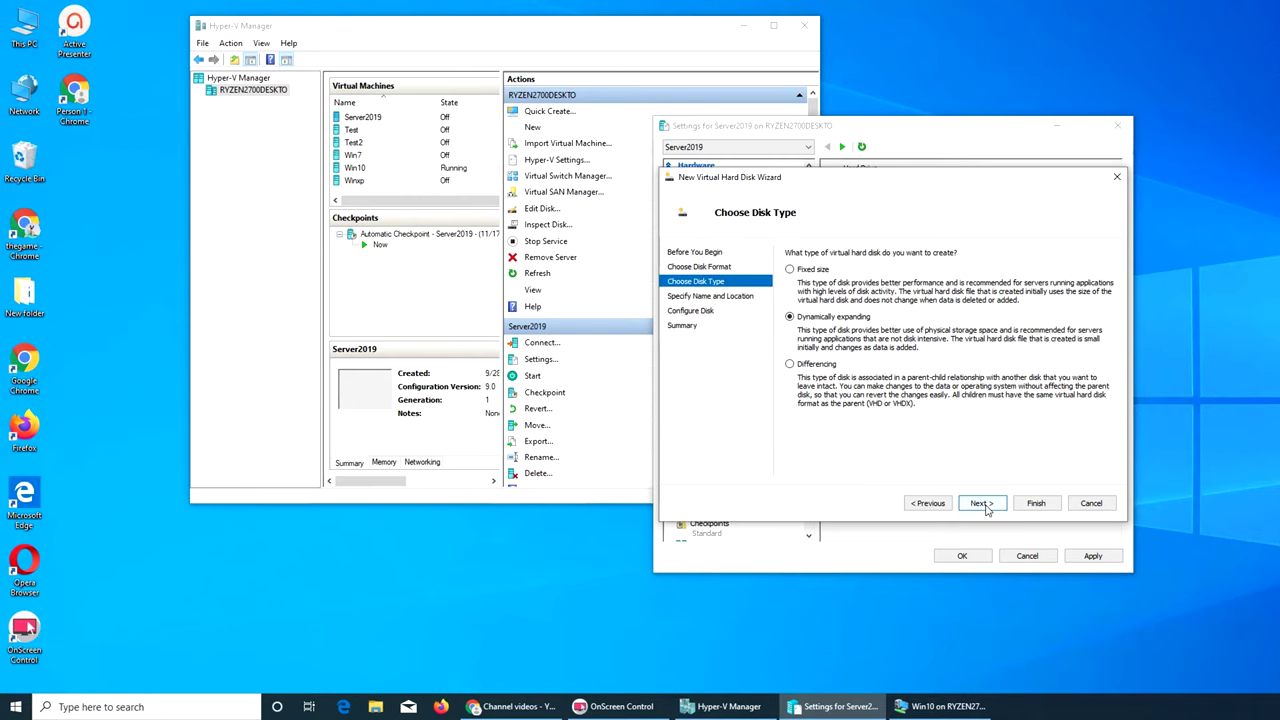
click(981, 503)
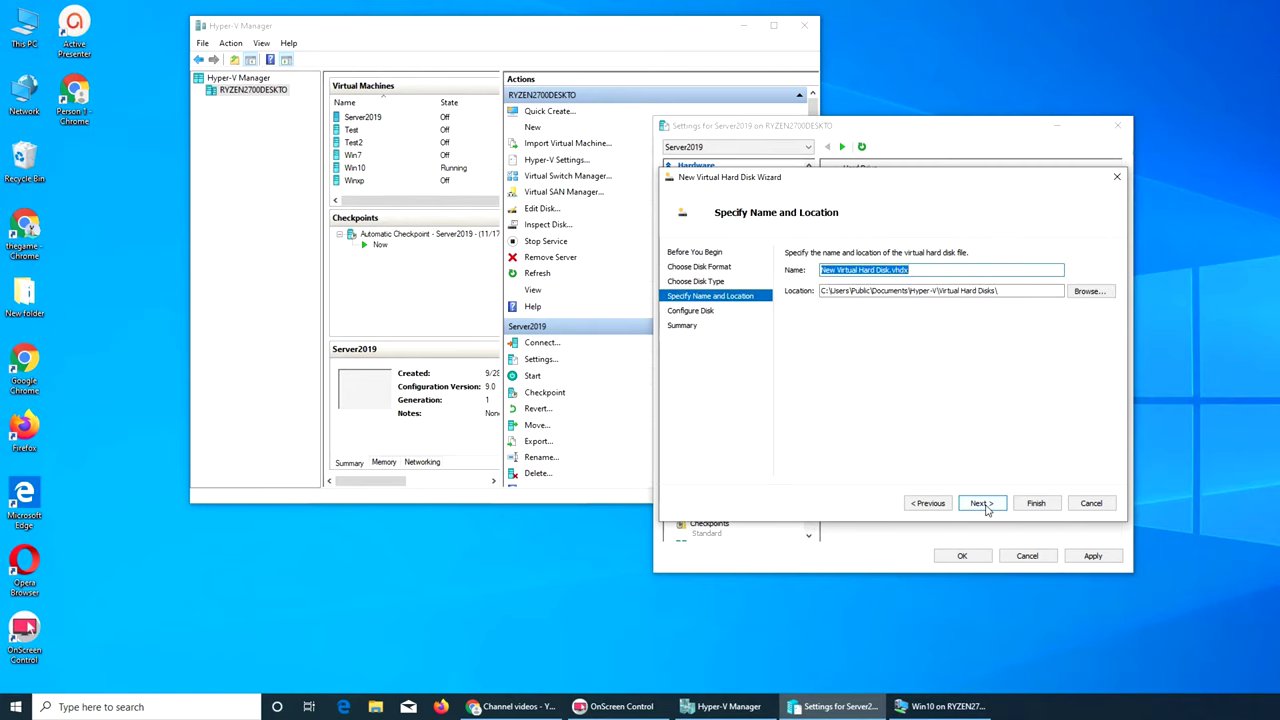
text(serve)
key(BackSpace)
text(hd1)
Change the disk size from 127 GB to 10 GB and reach the Summary page
click(980, 503)
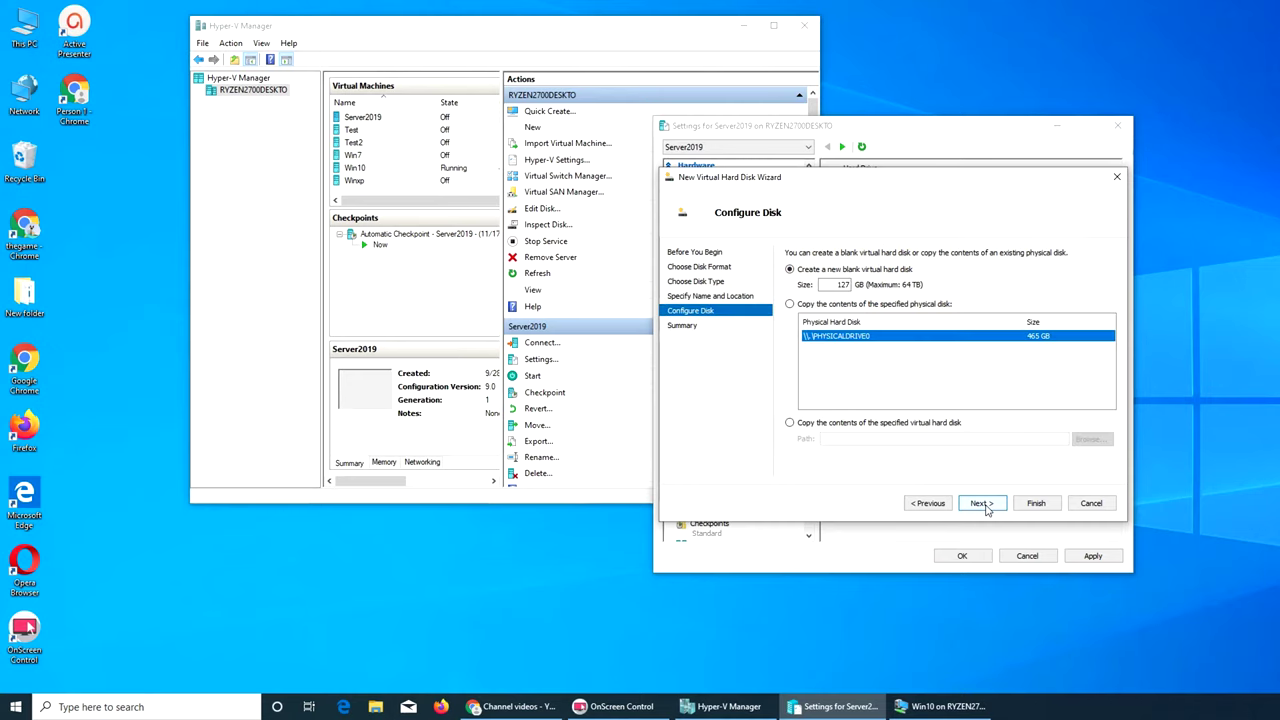
double_click(843, 285)
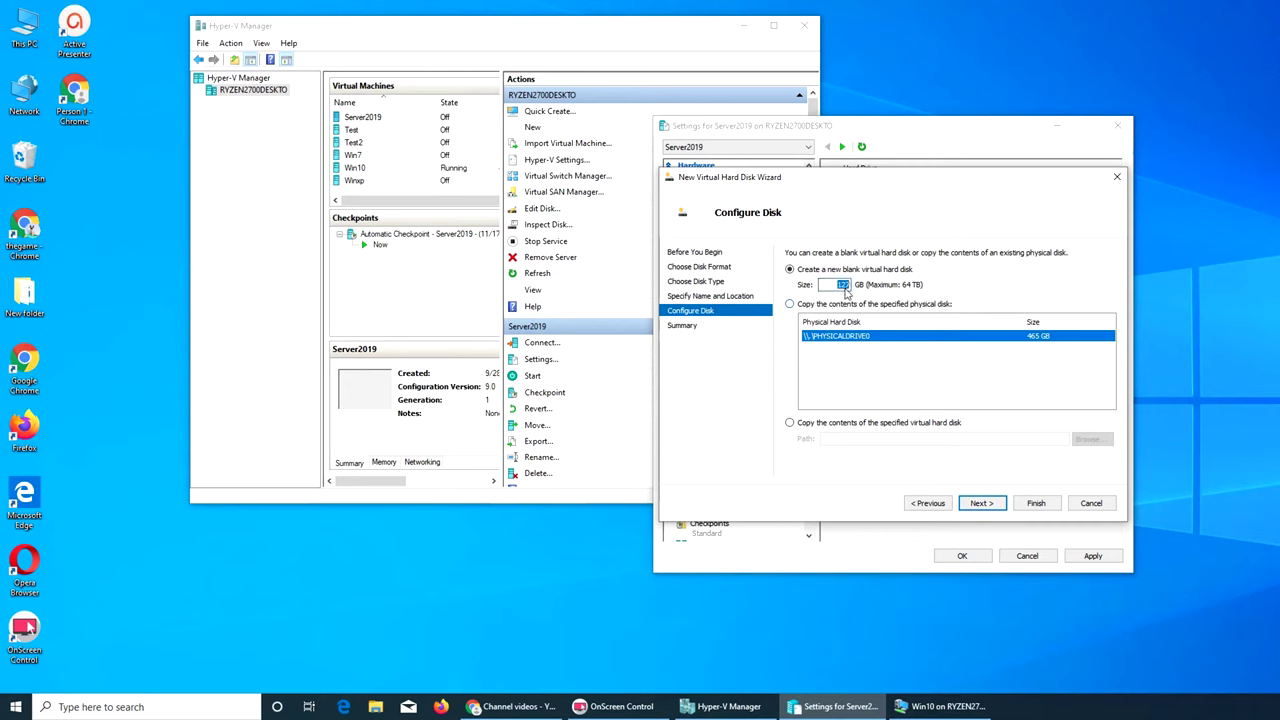
text(50)
key(BackSpace)
key(BackSpace)
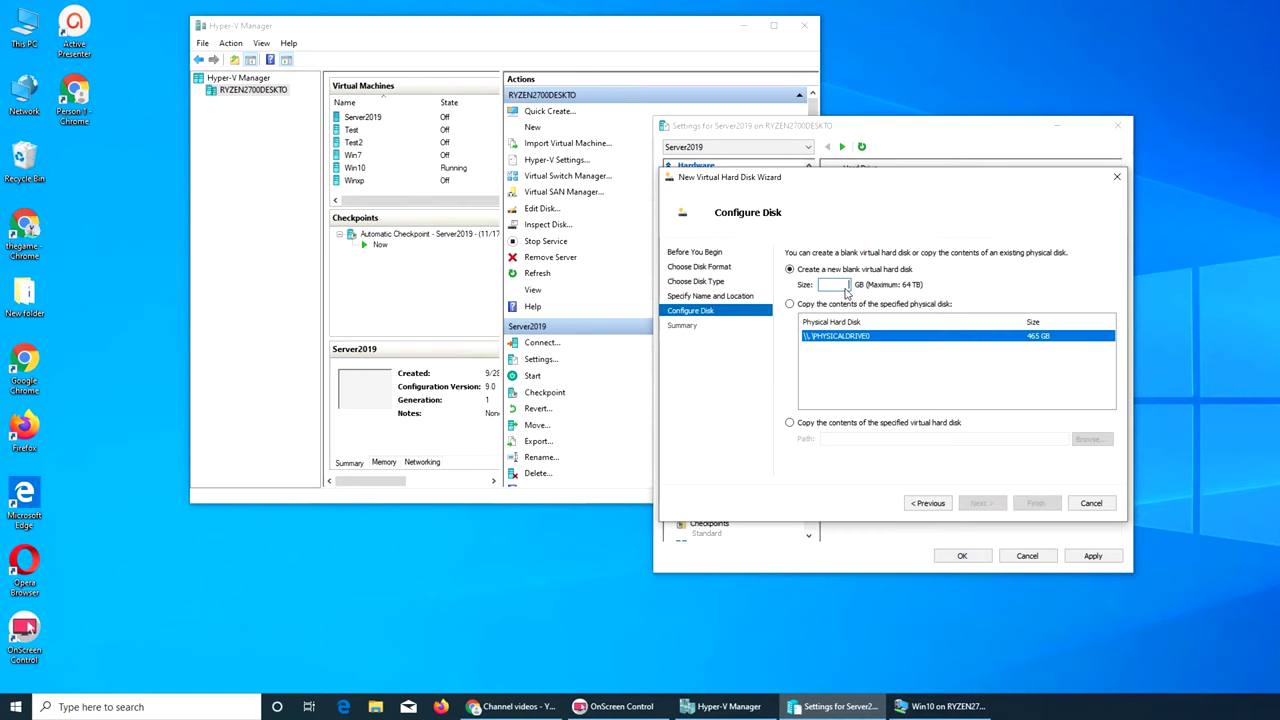
text(10)
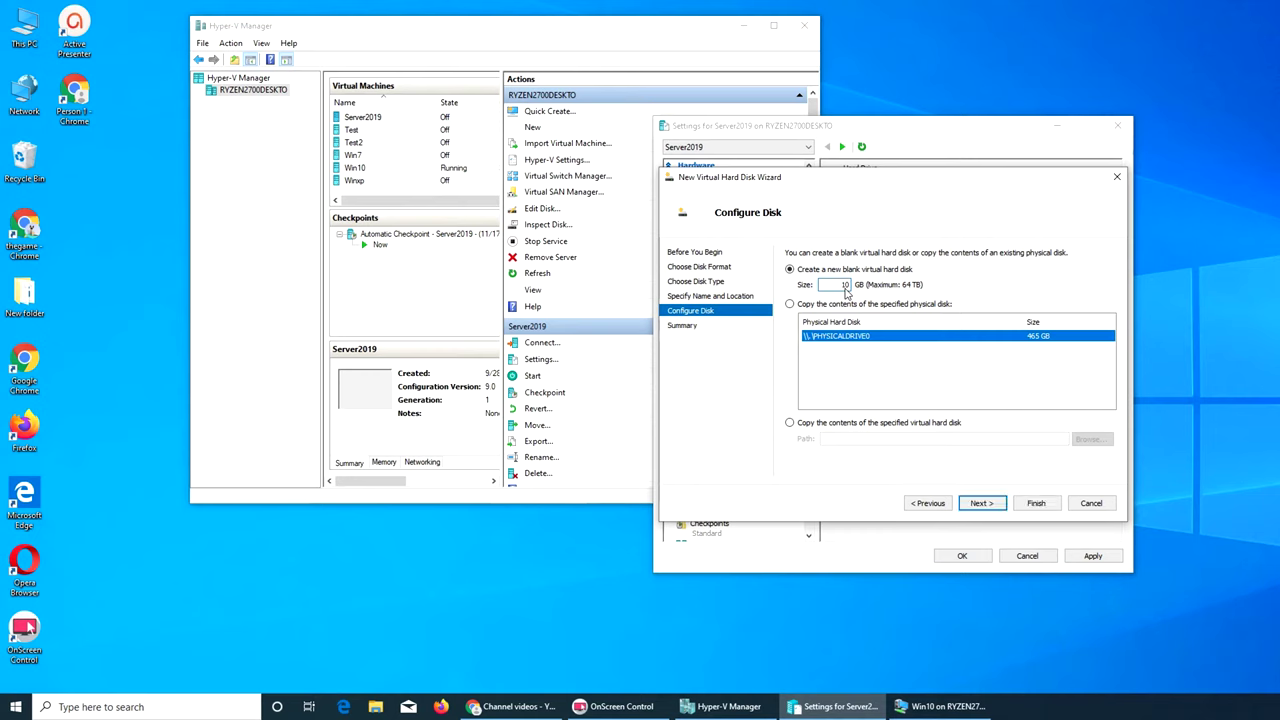
click(981, 504)
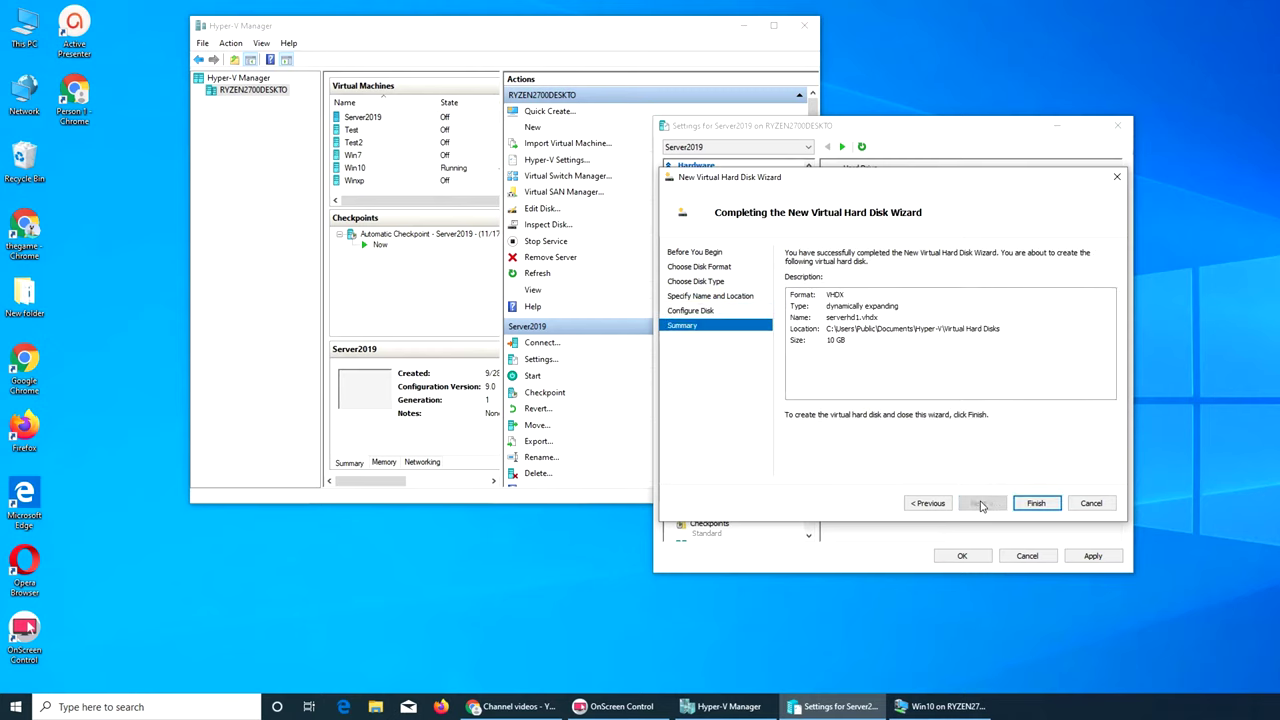
Finish creating serverhd1.vhdx and verify the IDE and SCSI hard drive entries
click(1040, 506)
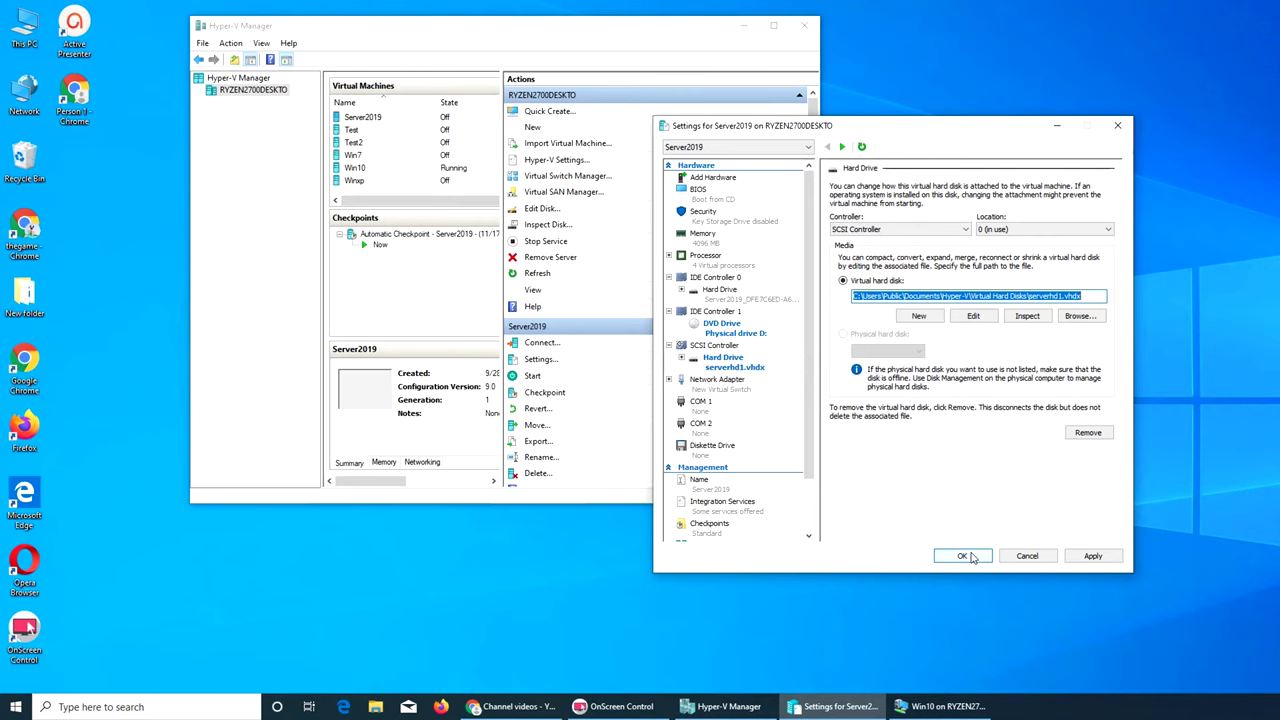
click(720, 291)
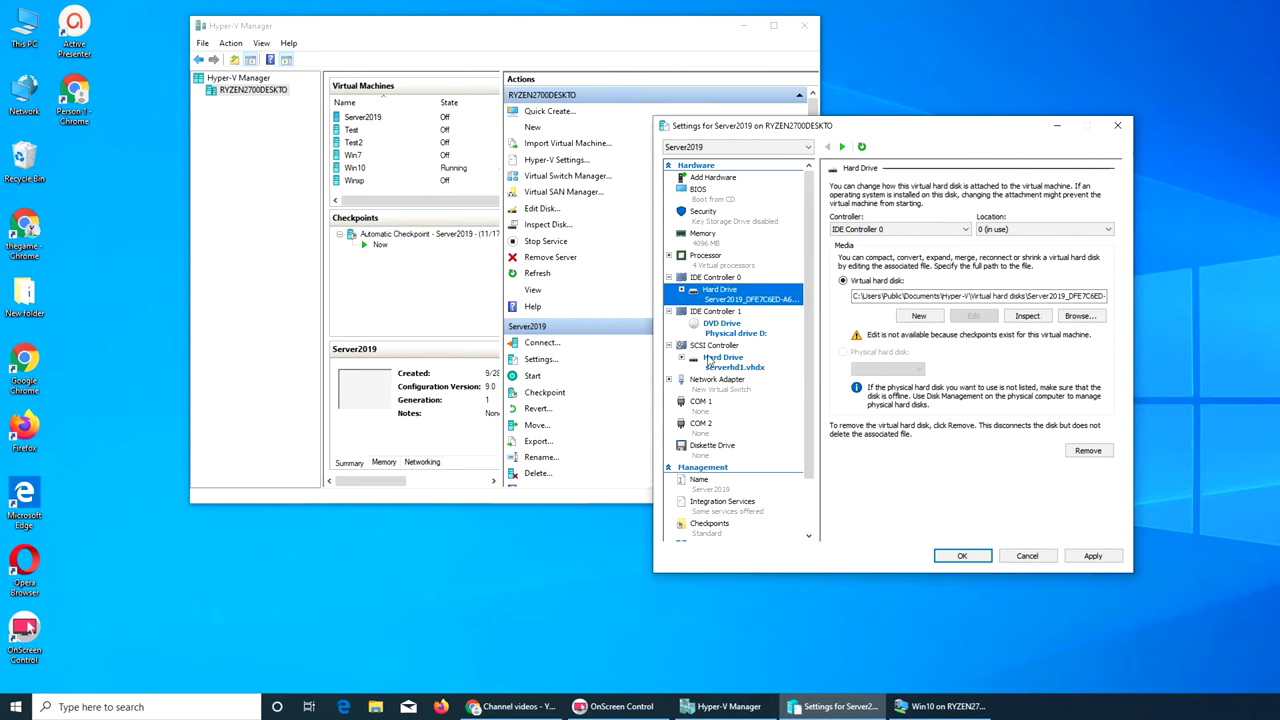
click(718, 358)
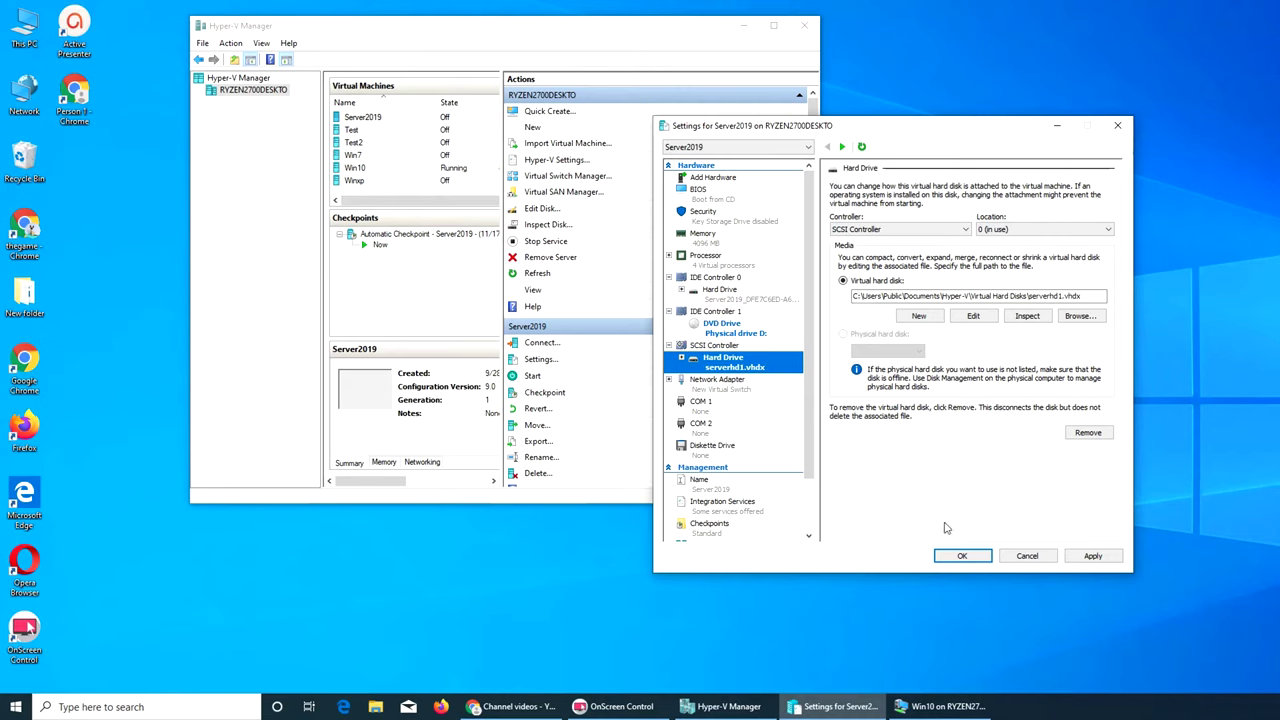
Apply the settings, start Server2019 from its current state, and move its connection window left
click(962, 556)
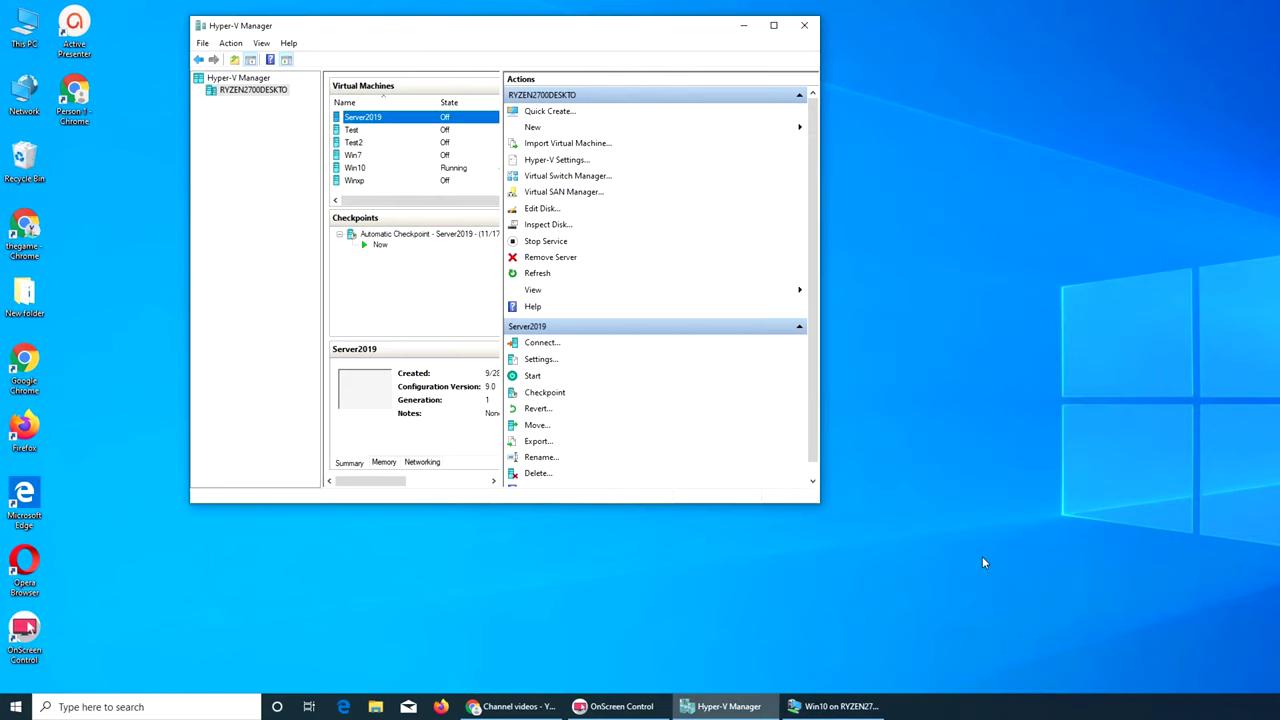
right_click(386, 120)
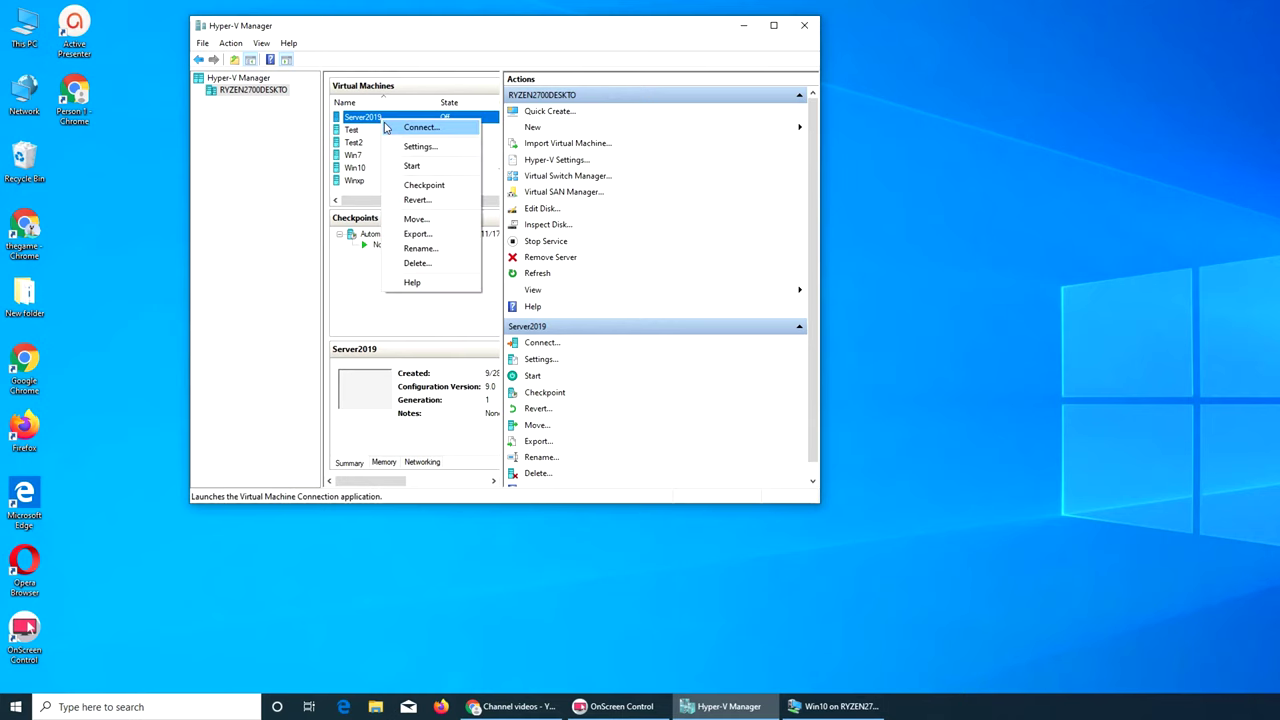
click(389, 123)
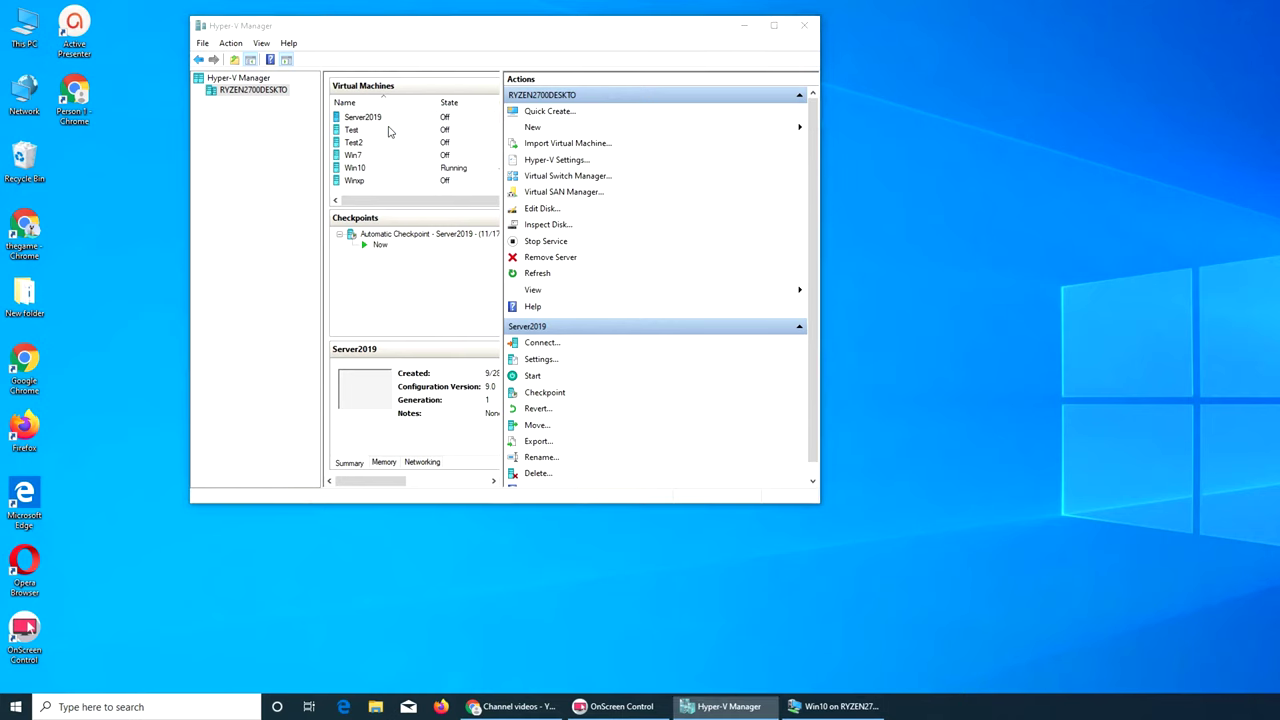
click(899, 204)
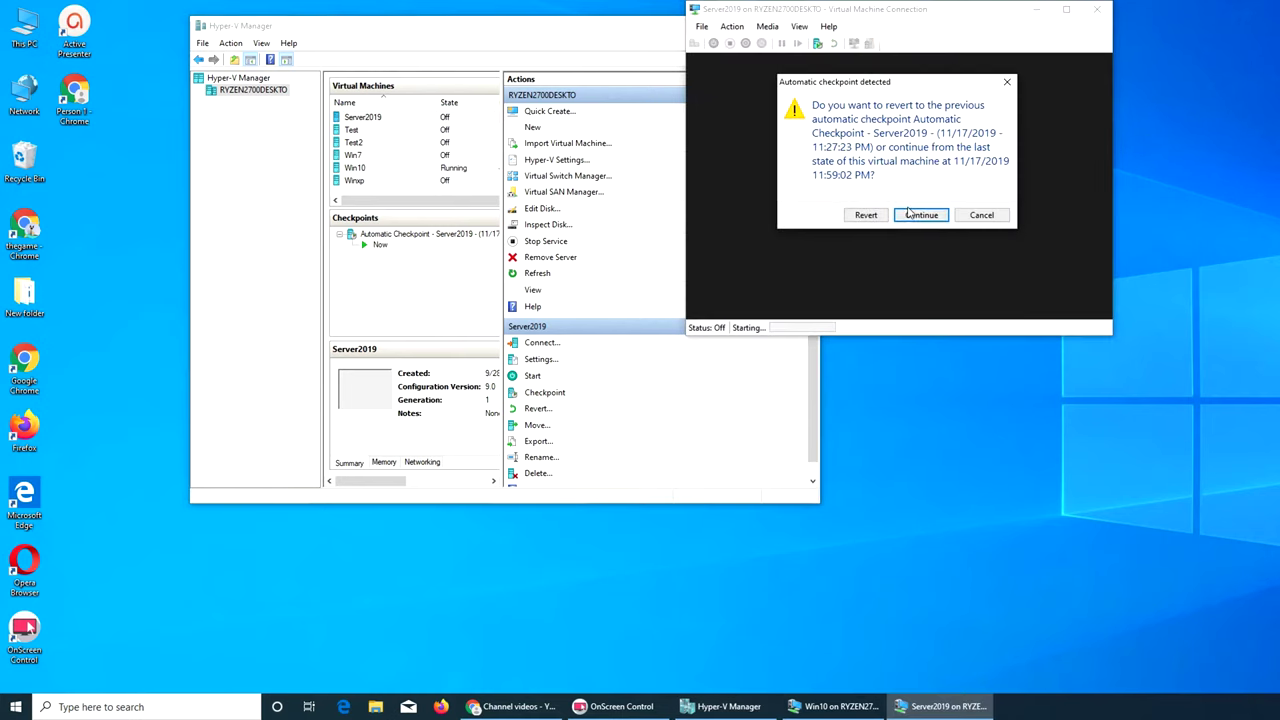
click(906, 216)
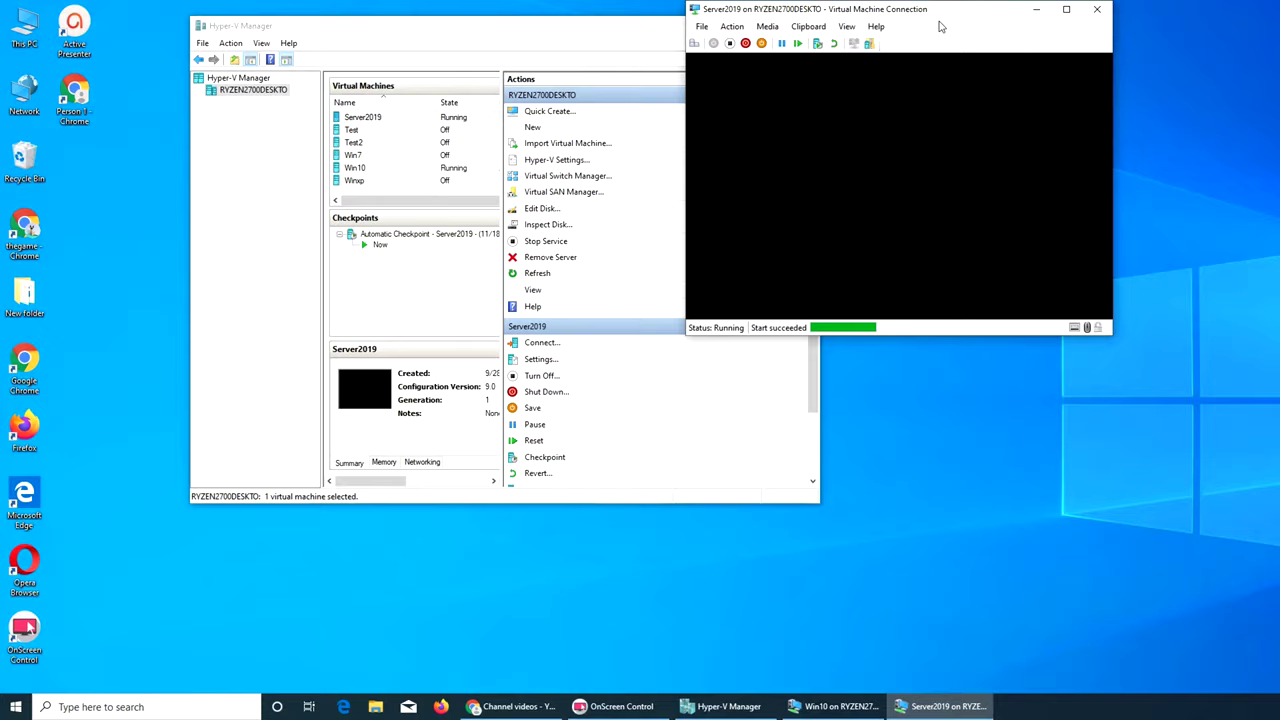
drag(932, 12, 592, 13)
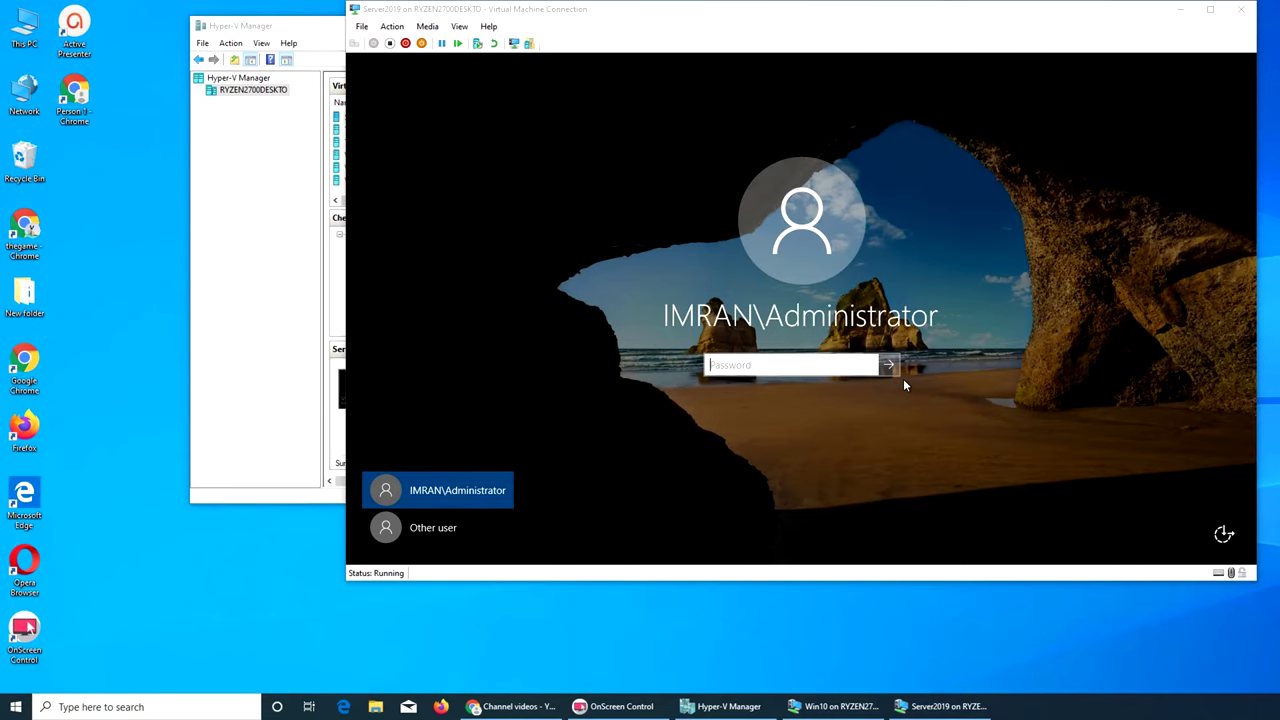
Sign in to Server2019 by entering the administrator password
click(737, 366)
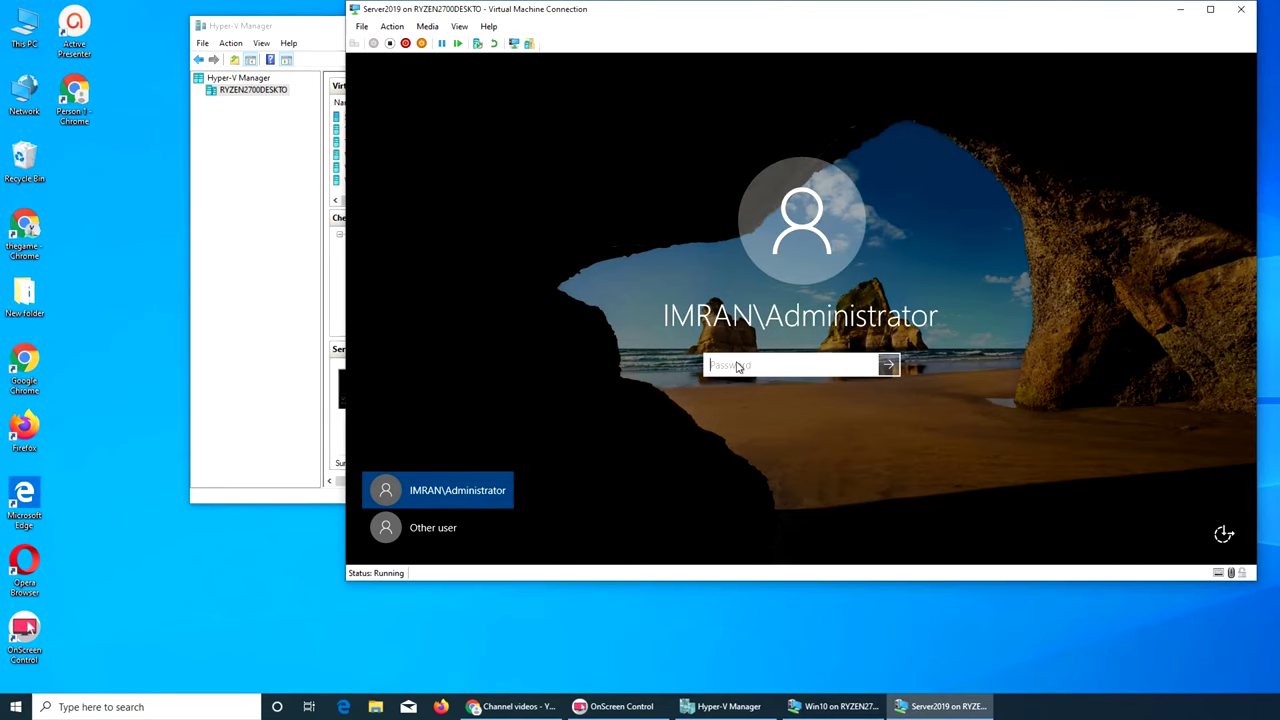
text(*********)
double_click(737, 366)
text(****)
key(BackSpace)
key(BackSpace)
key(BackSpace)
key(BackSpace)
key(BackSpace)
text(**********)
key(Return)
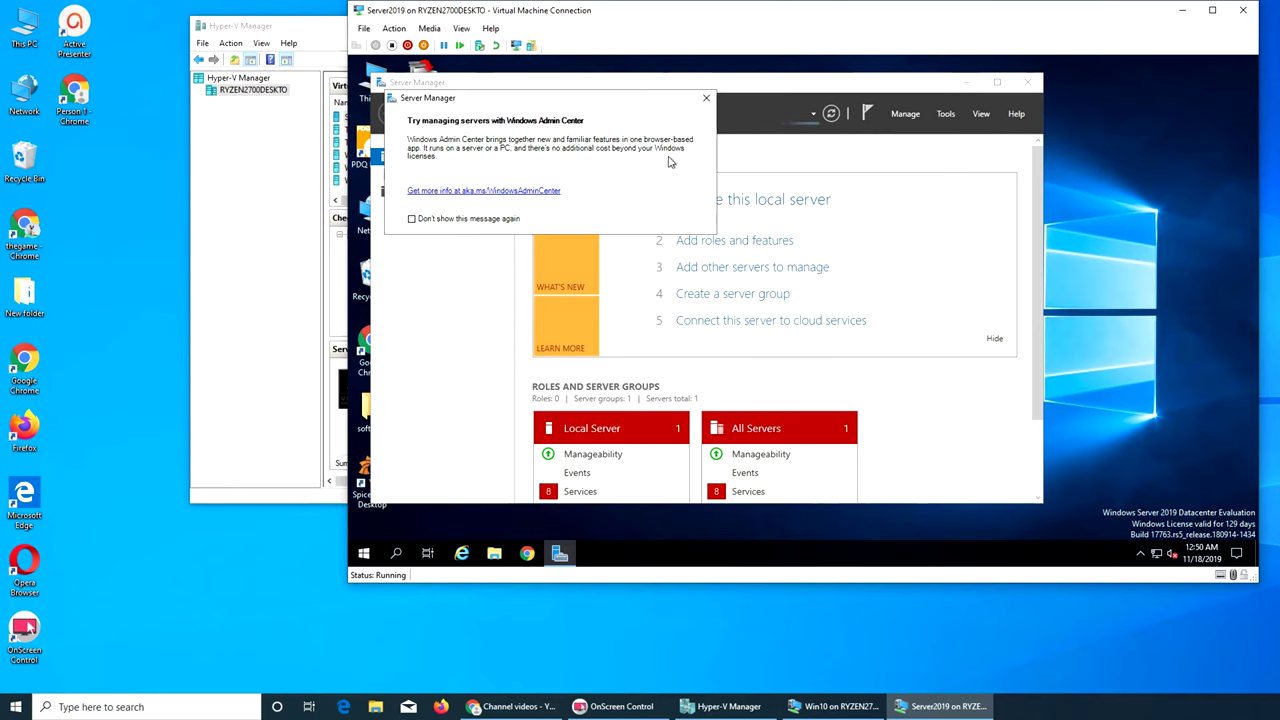
Dismiss the Admin Center notice, minimize Server Manager, and open This PC maximized
click(706, 97)
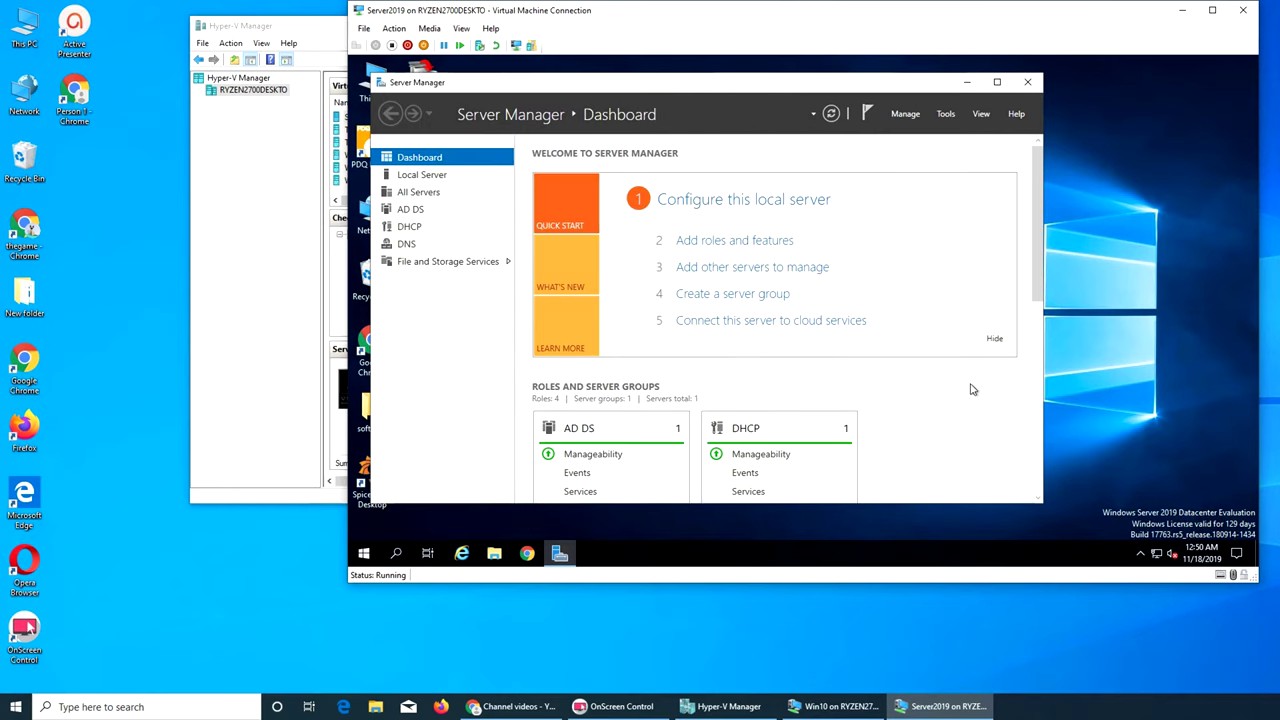
click(966, 82)
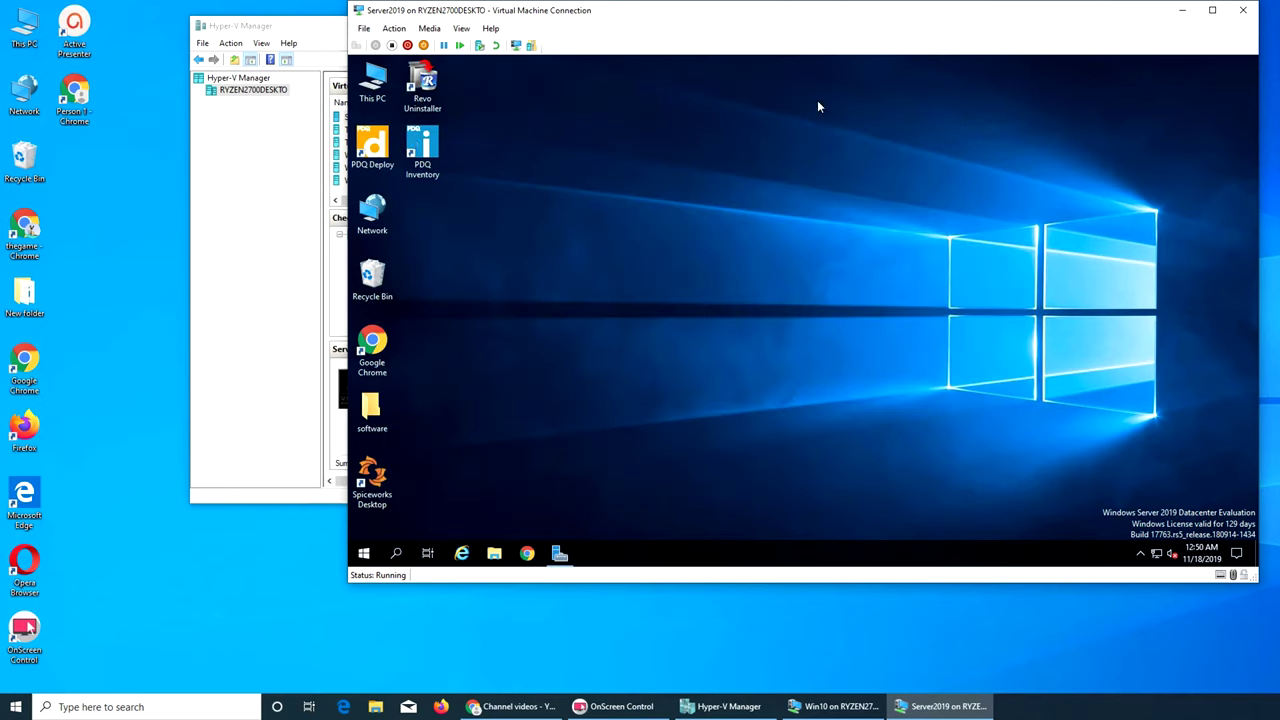
double_click(376, 88)
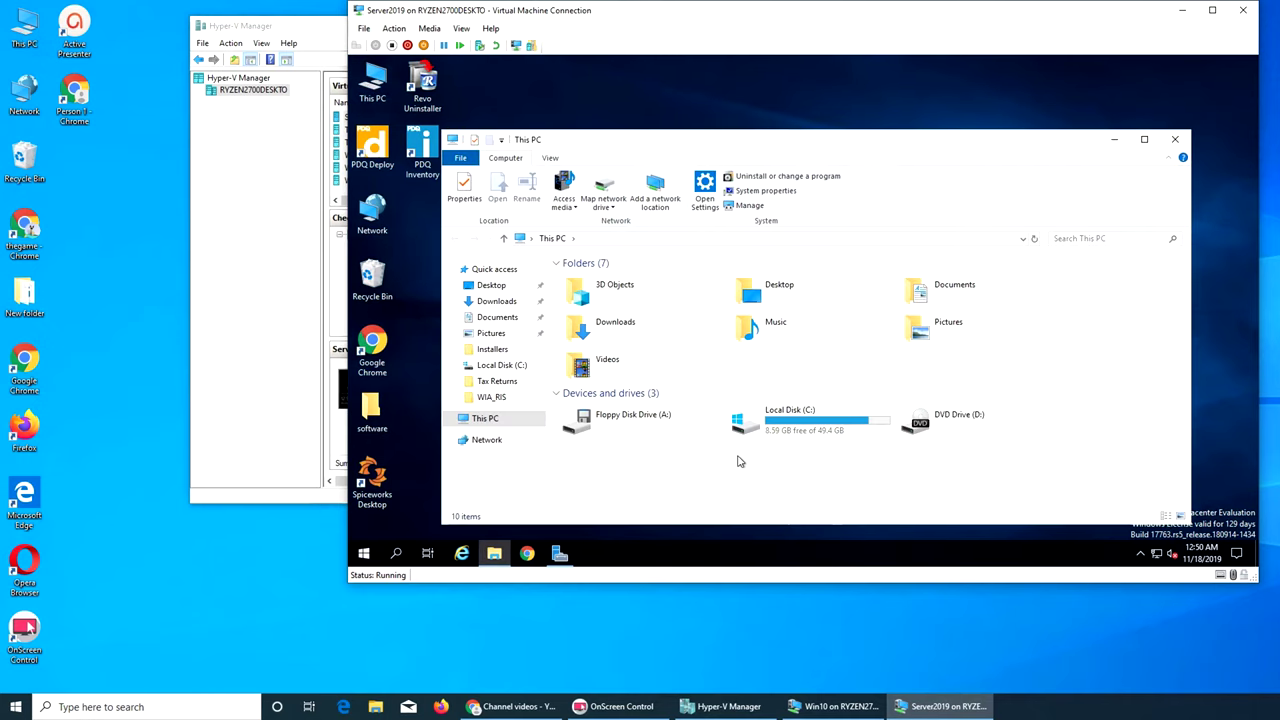
double_click(877, 143)
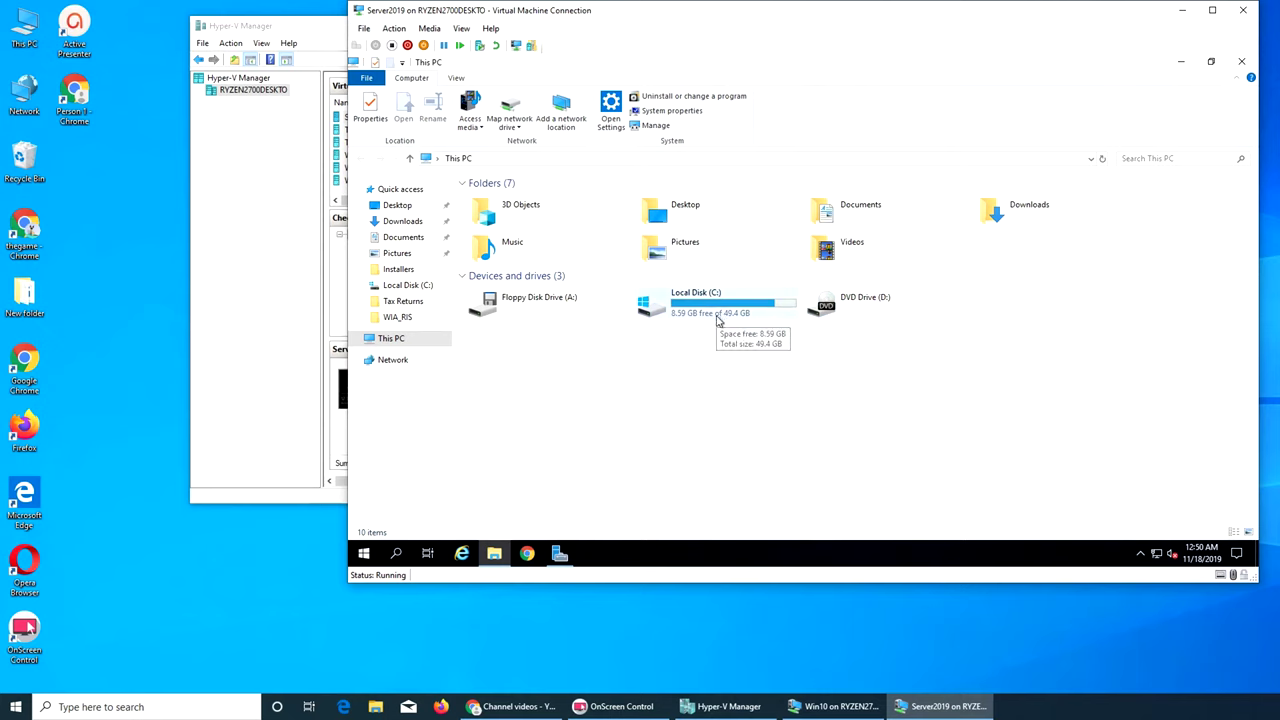
Refresh This PC showing only drives A:, C: and D:, then return to Hyper-V Manager
right_click(706, 414)
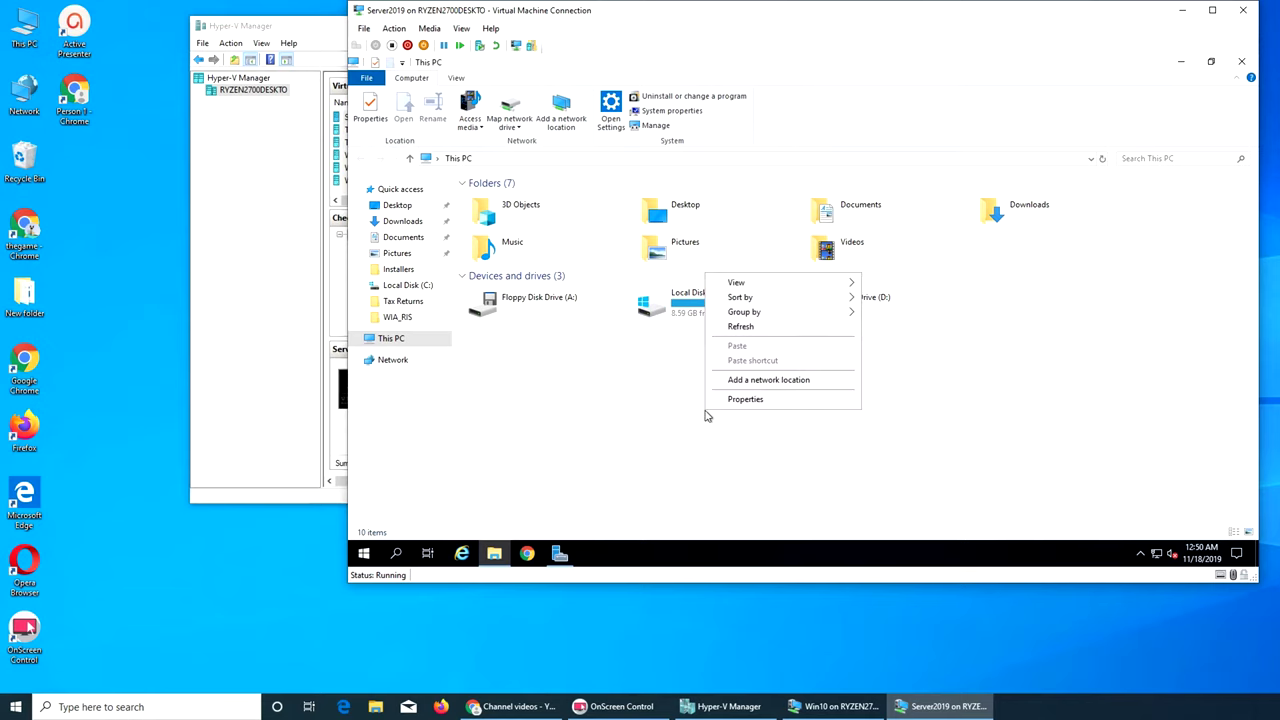
click(749, 328)
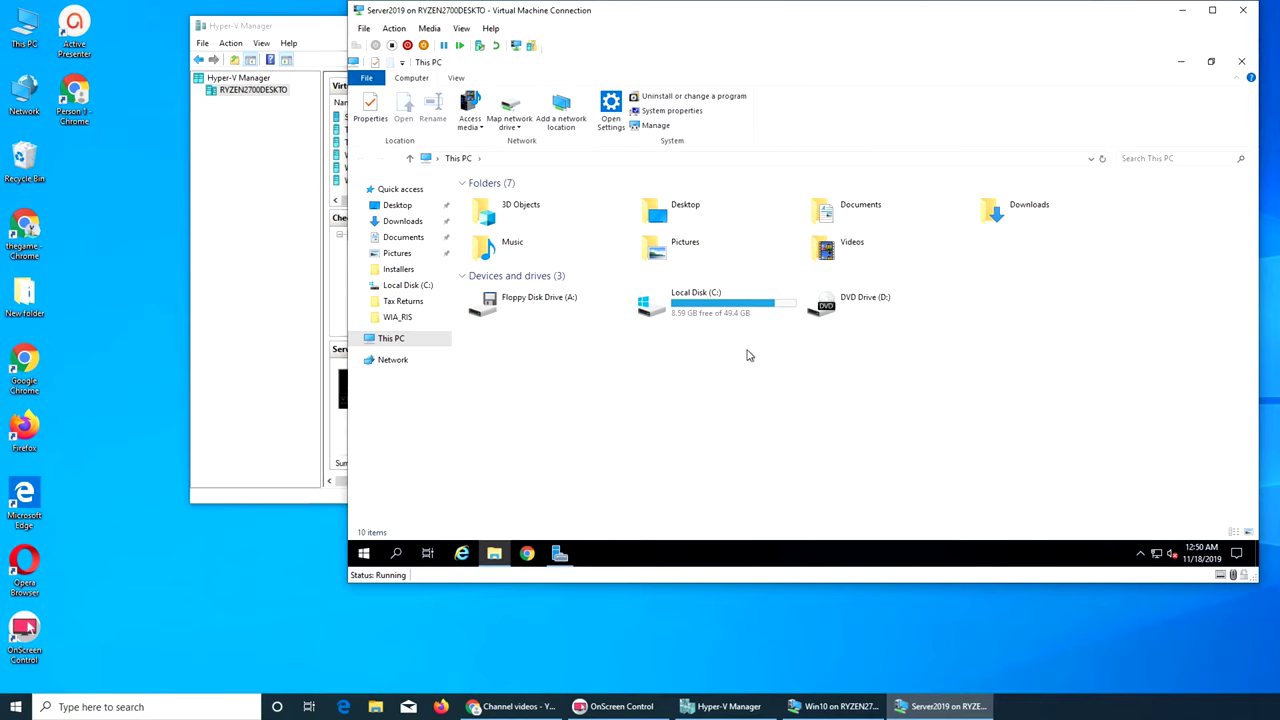
click(1178, 63)
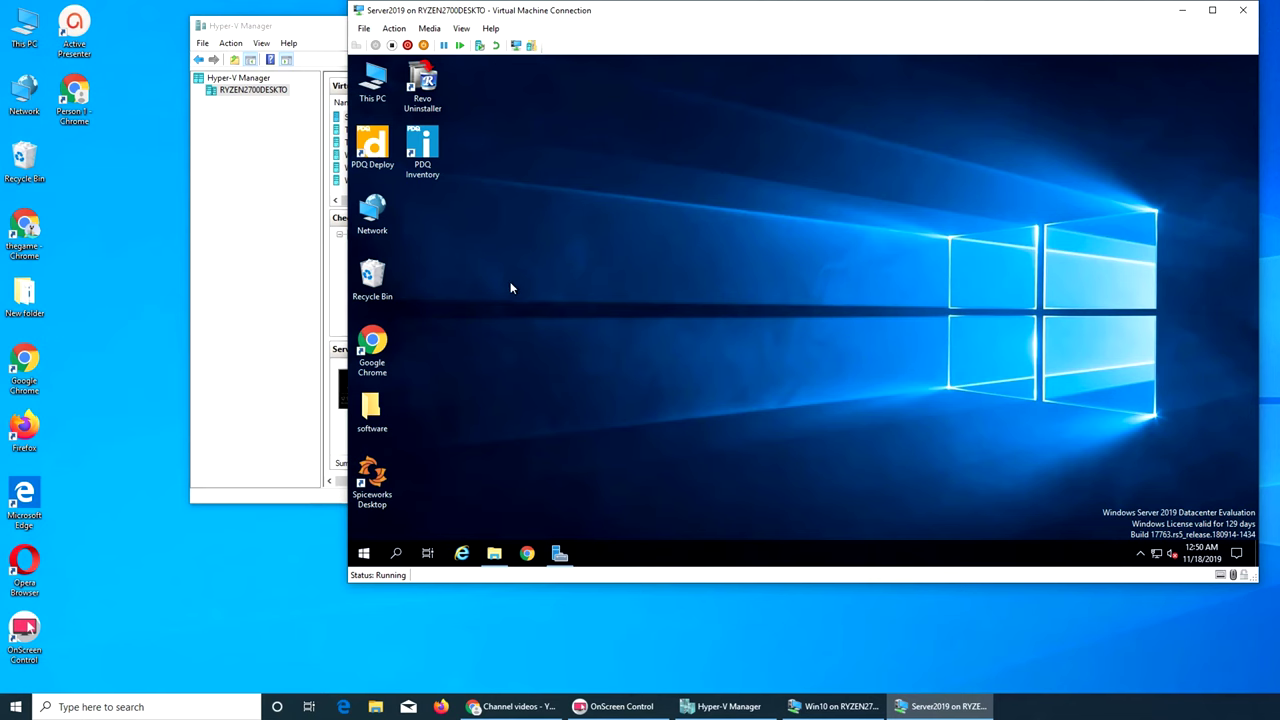
click(273, 256)
click(545, 360)
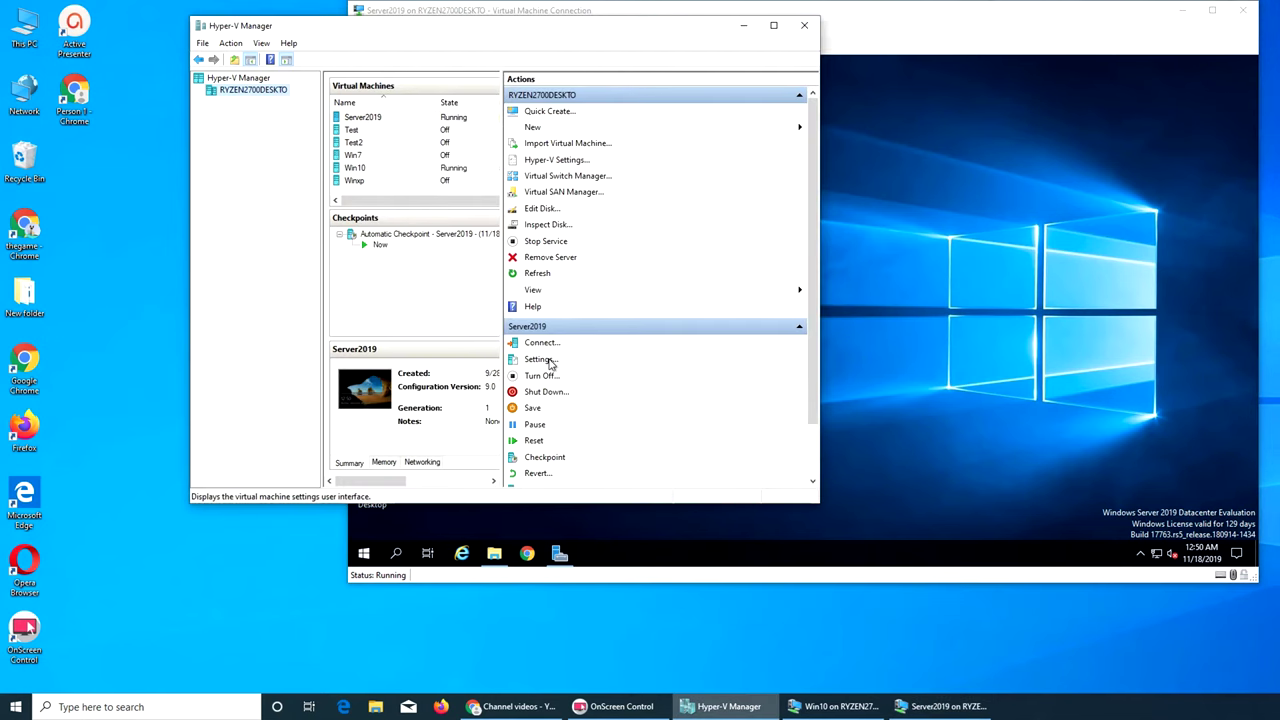
click(735, 366)
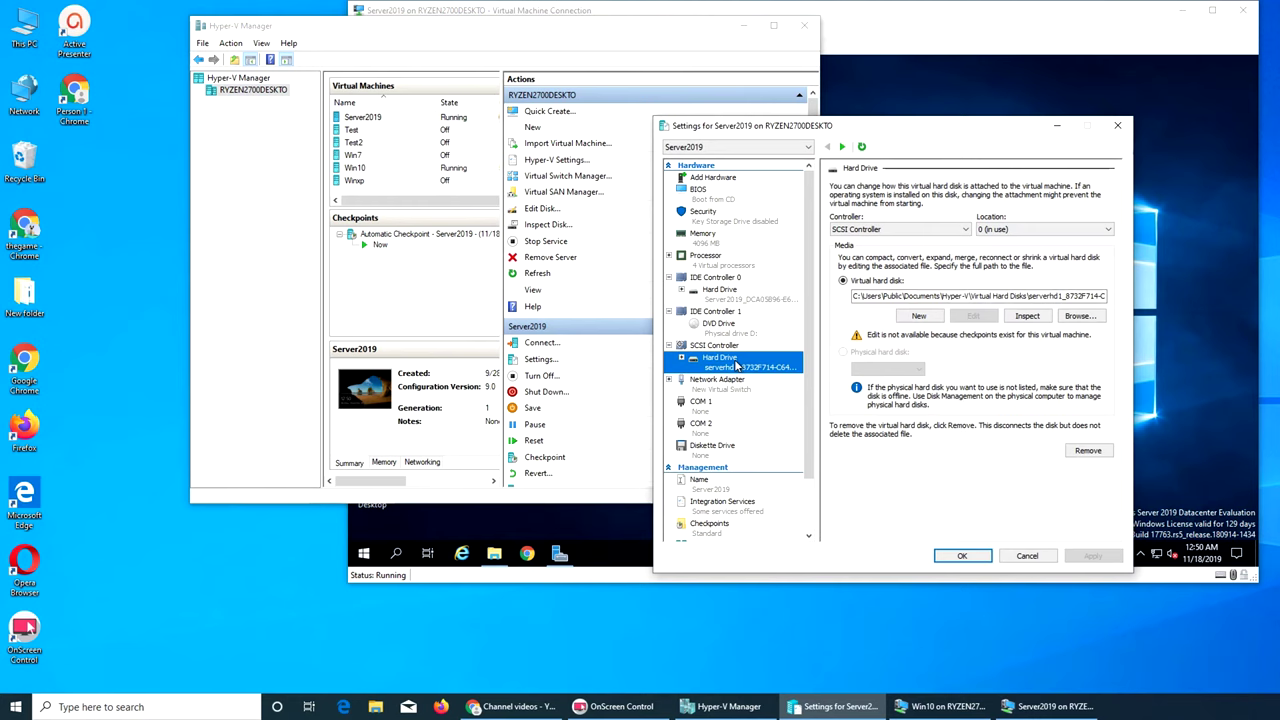
click(1002, 229)
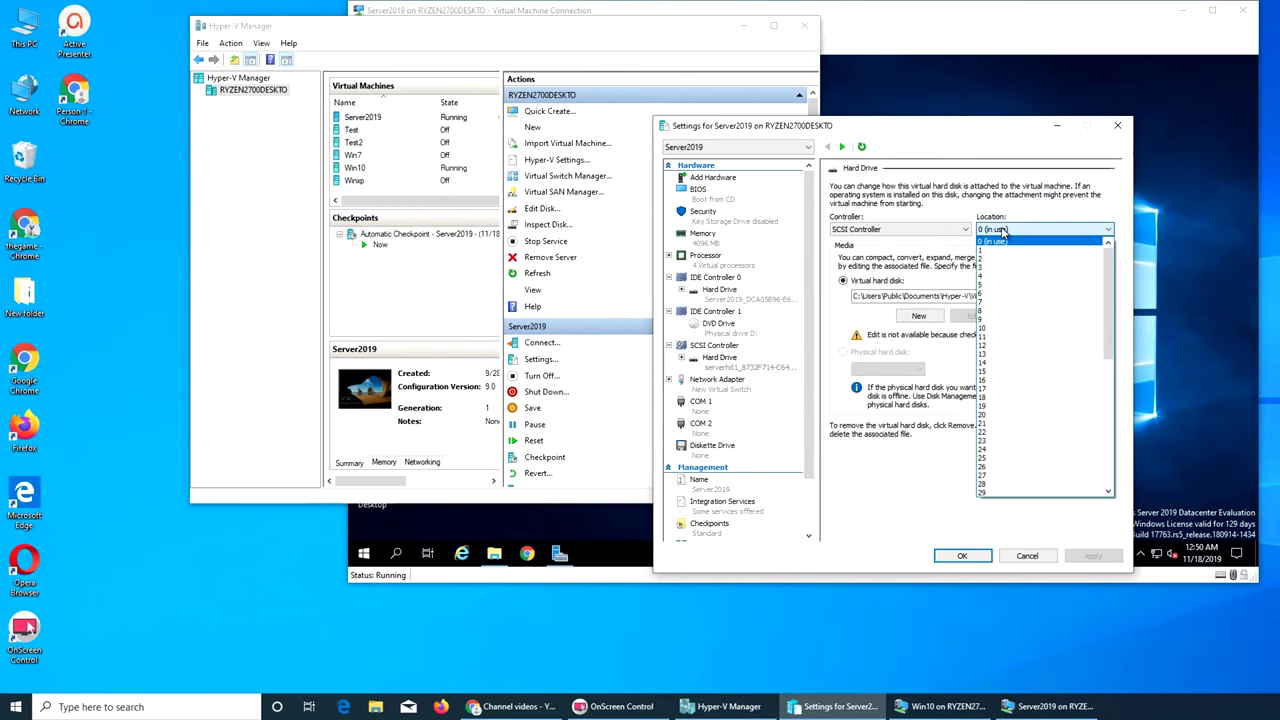
click(1002, 229)
click(1027, 316)
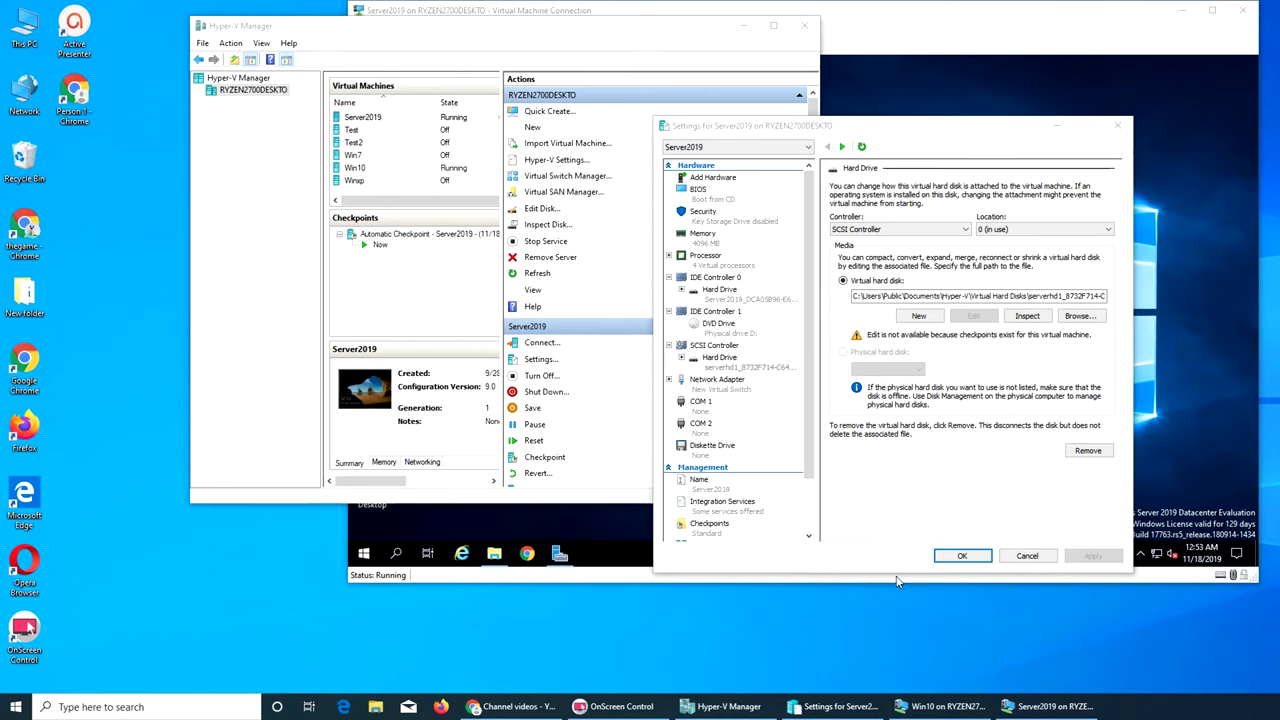
click(1027, 556)
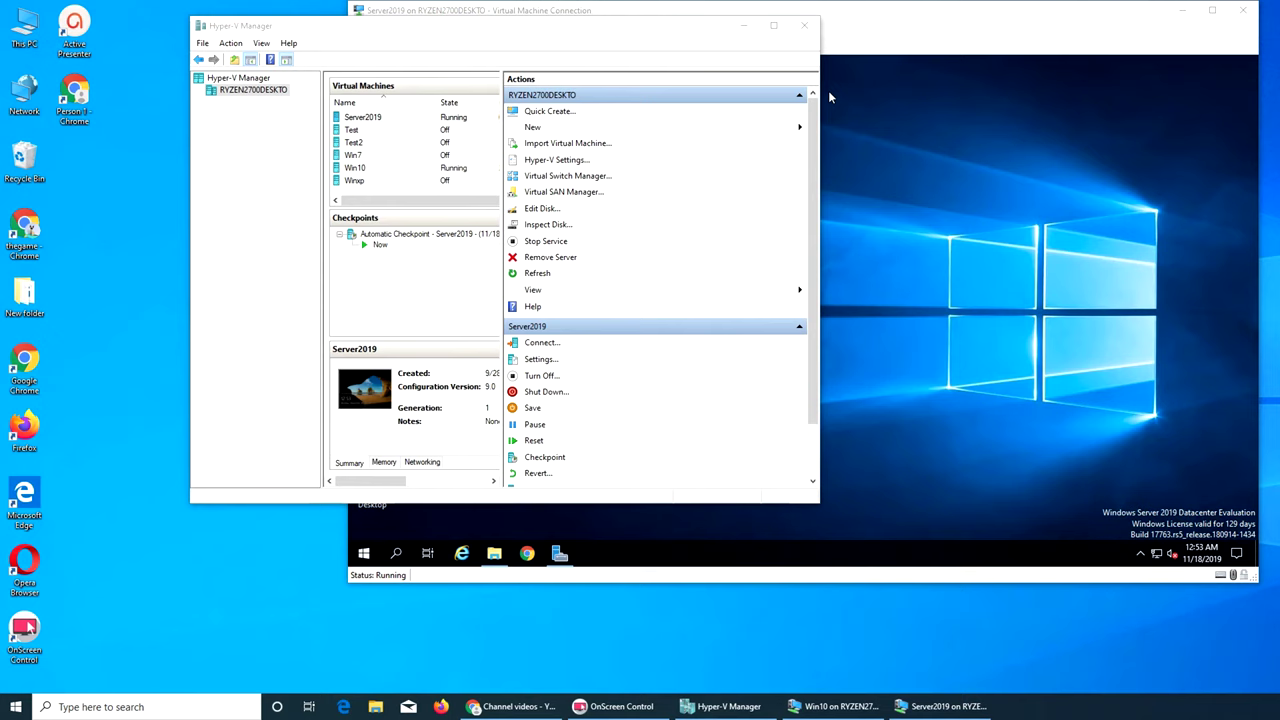
Open Server Manager from This PC > Manage and show File and Storage Services Disks
click(742, 28)
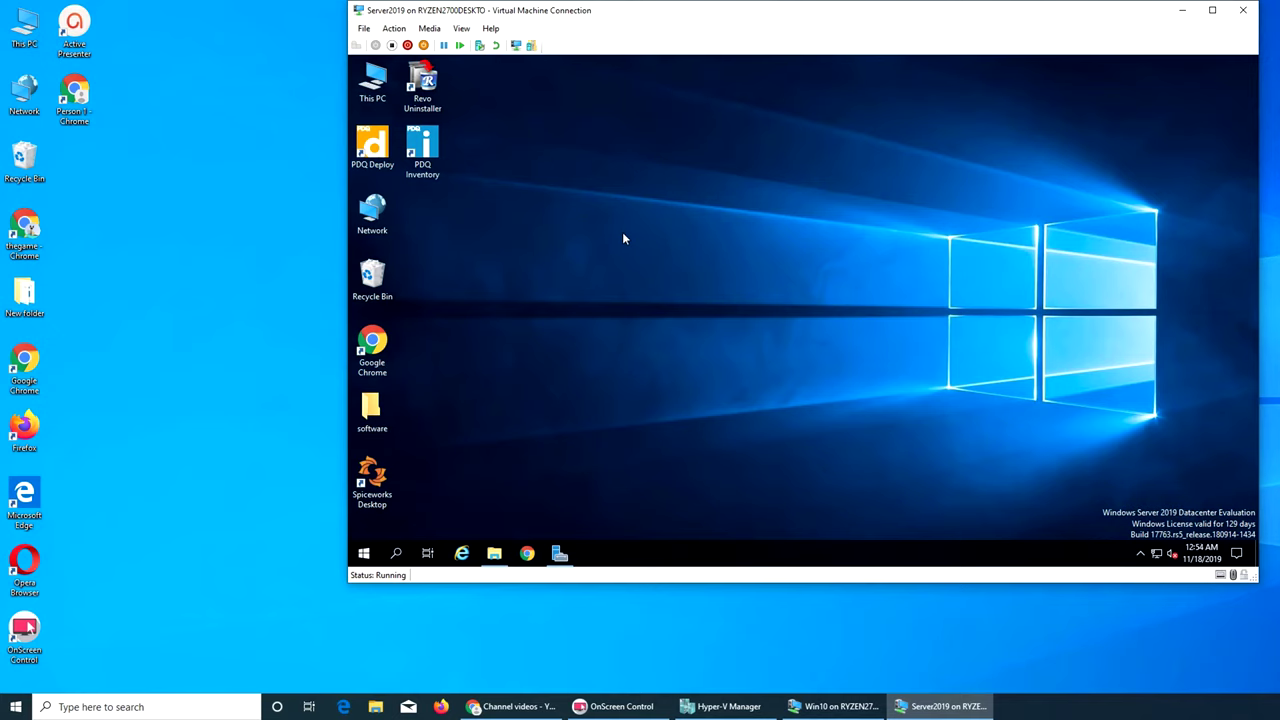
right_click(374, 86)
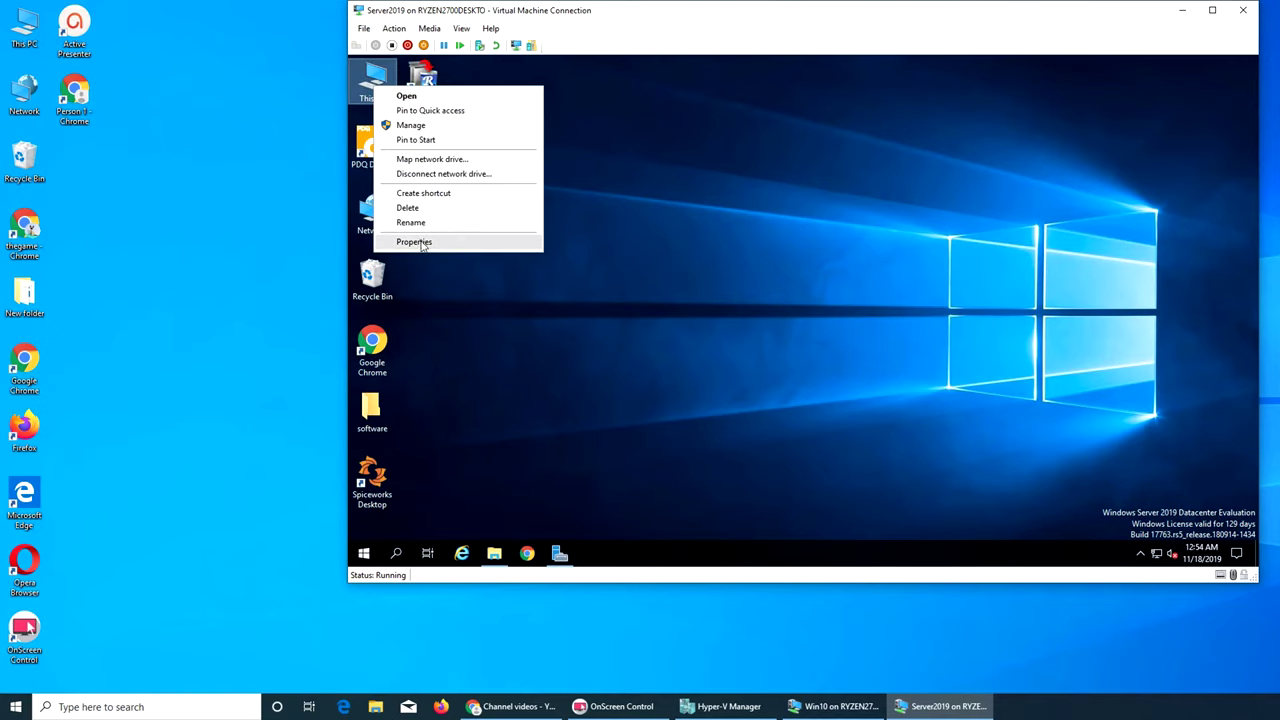
click(408, 125)
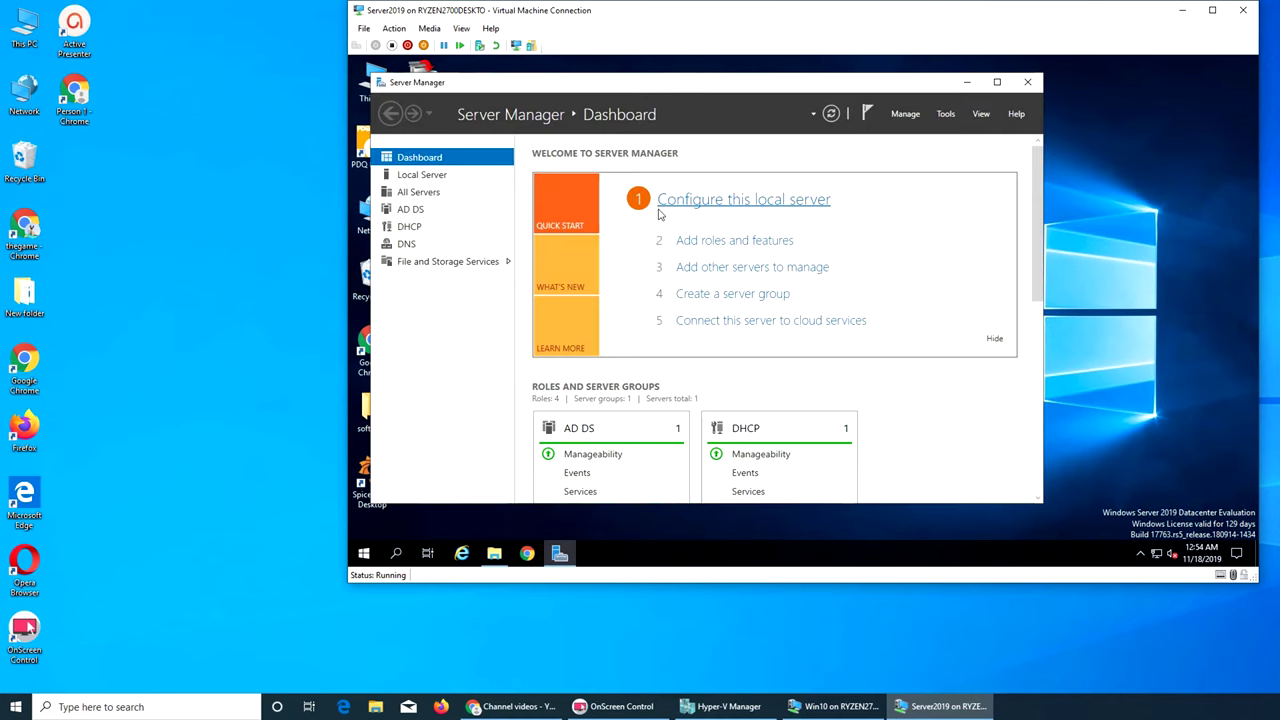
click(480, 262)
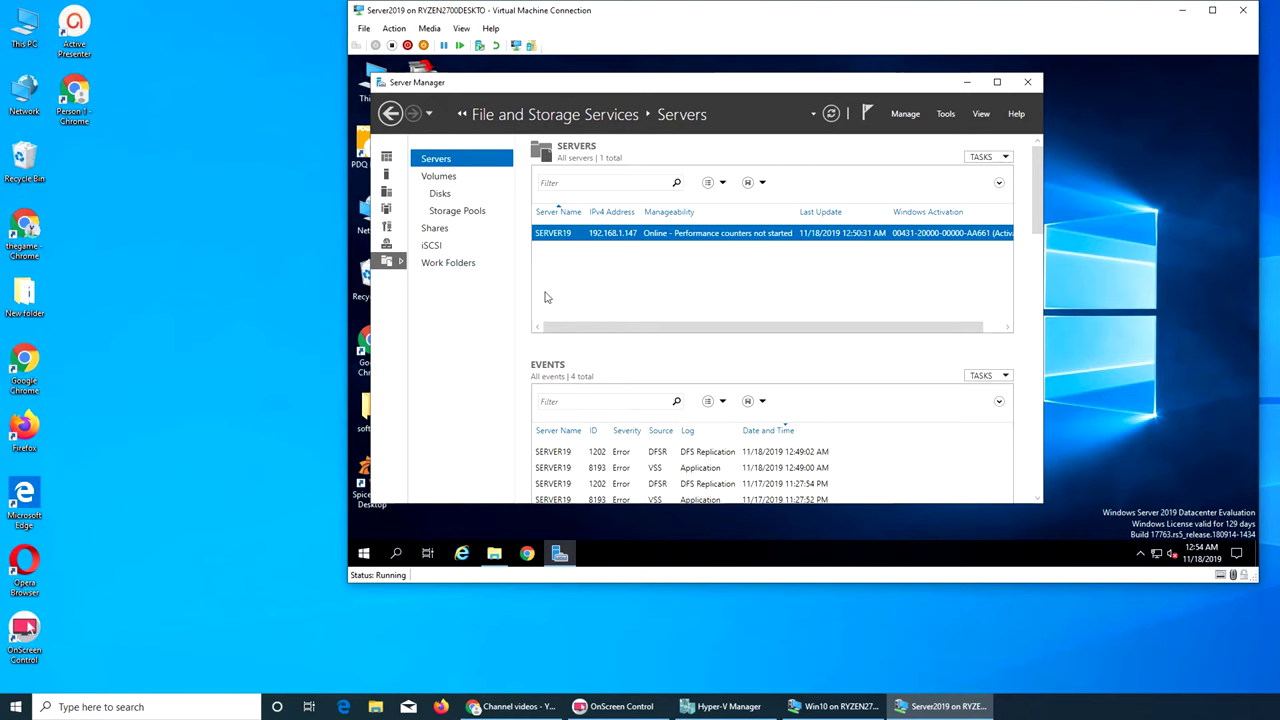
click(440, 194)
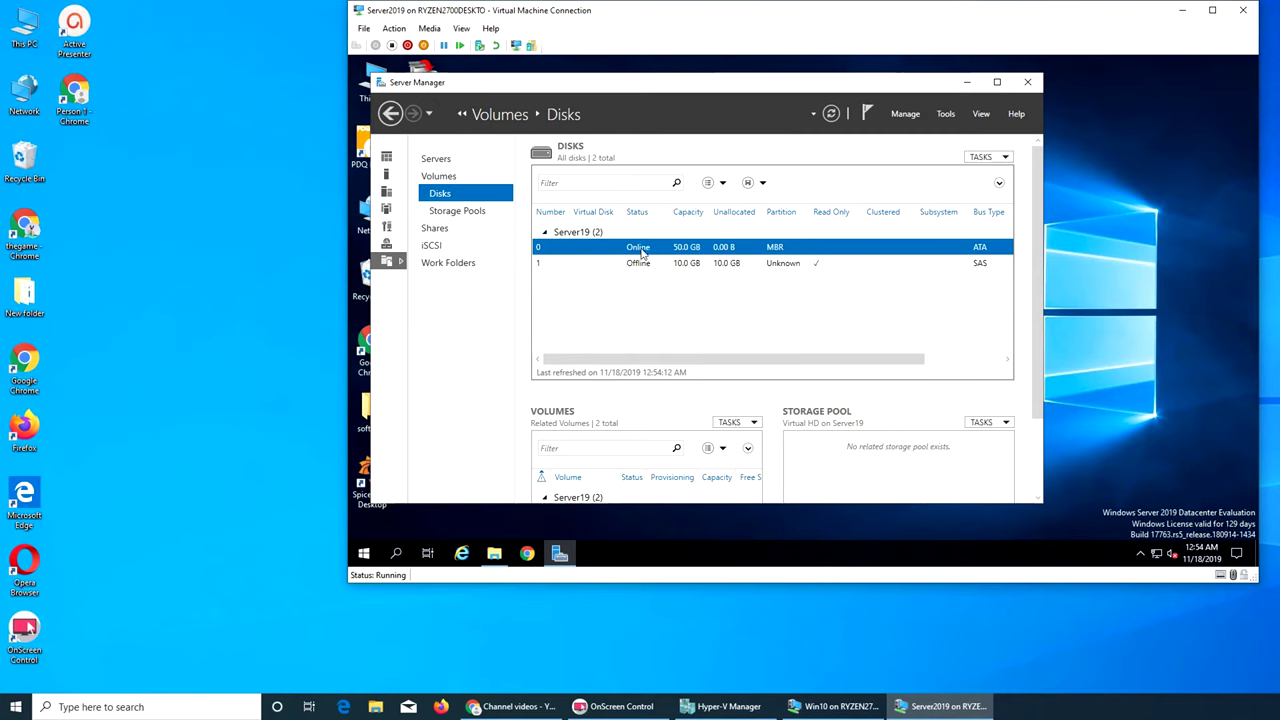
Bring the offline 10.0 GB disk 1 online in Server Manager
click(643, 263)
right_click(643, 263)
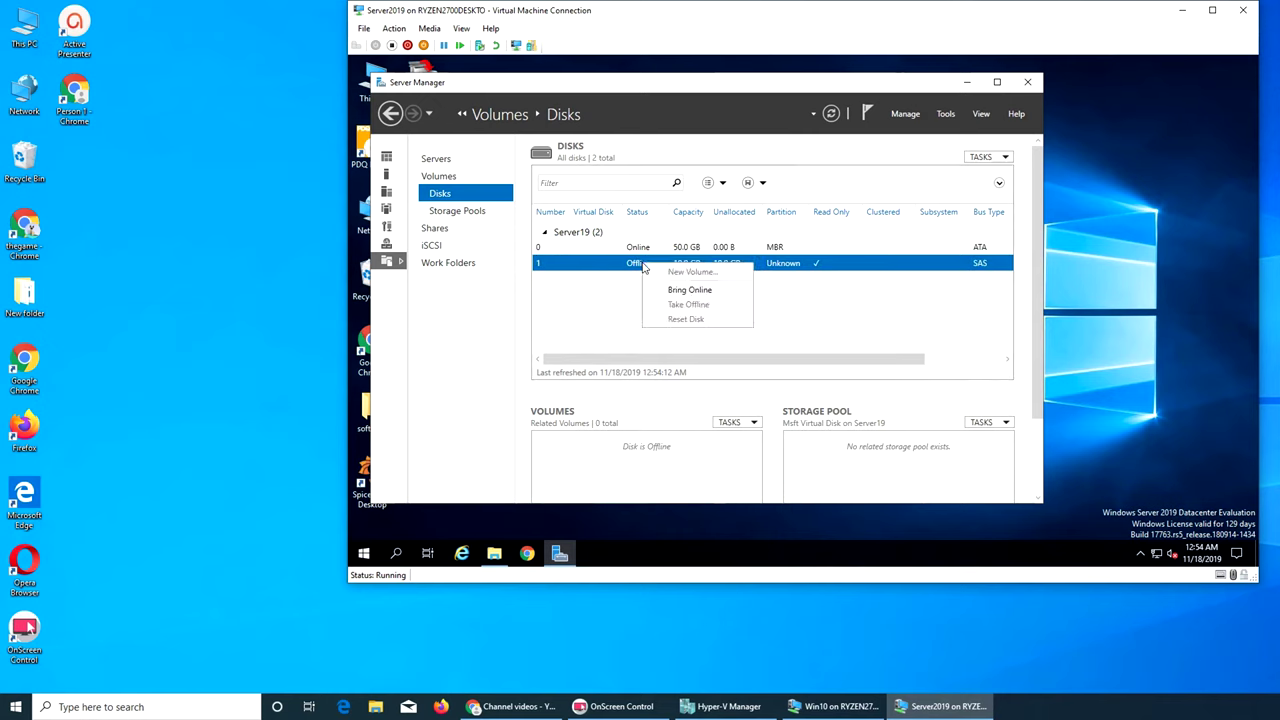
click(662, 288)
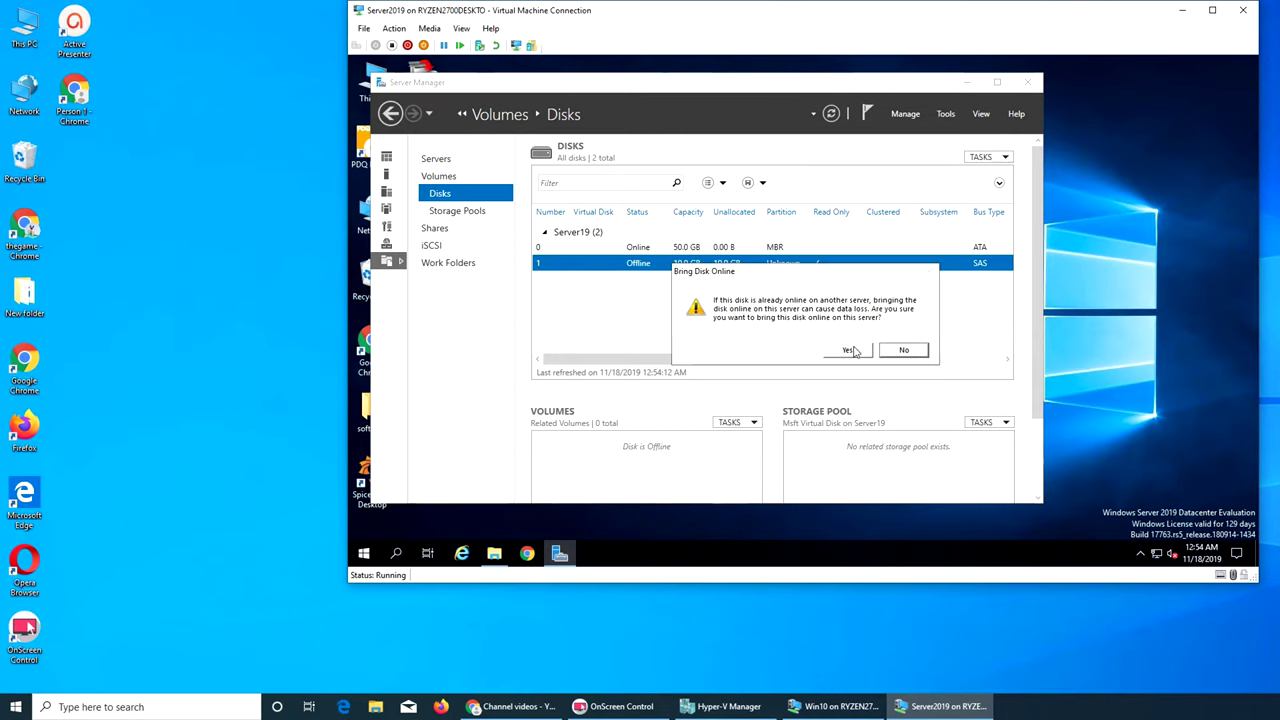
click(850, 349)
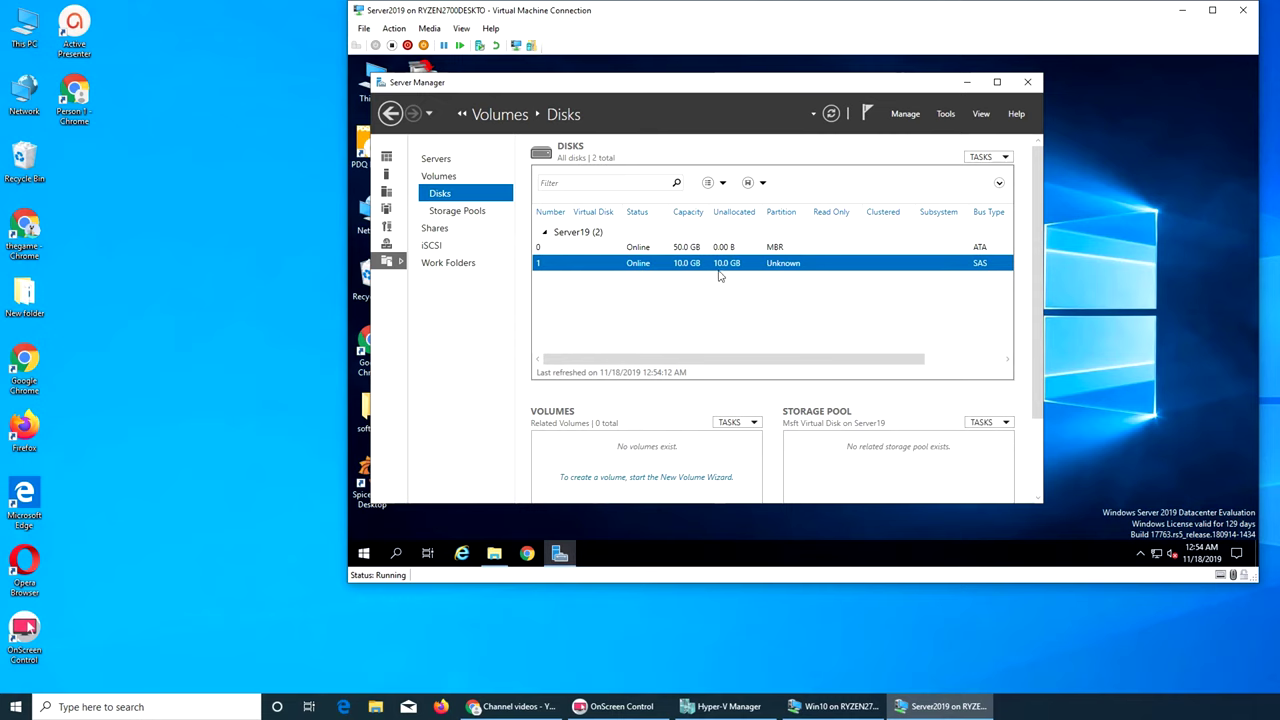
Initialize disk 1 with GPT partitioning
right_click(716, 266)
click(735, 319)
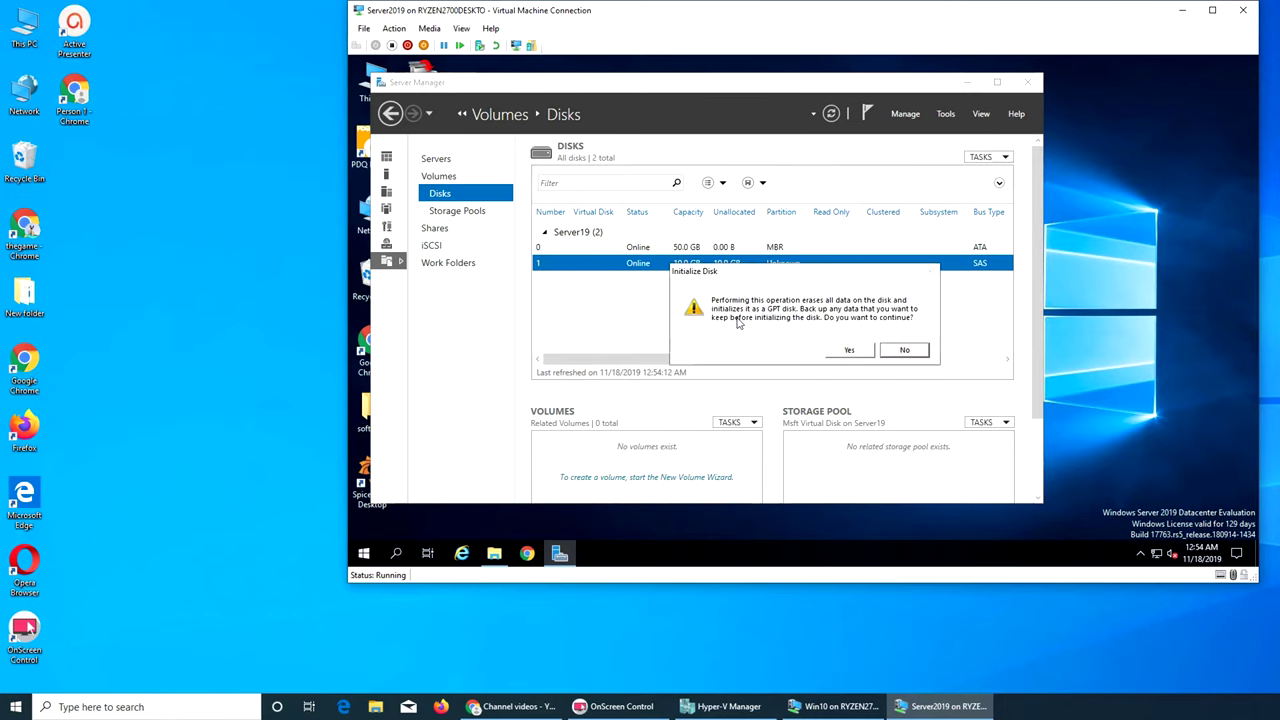
click(848, 350)
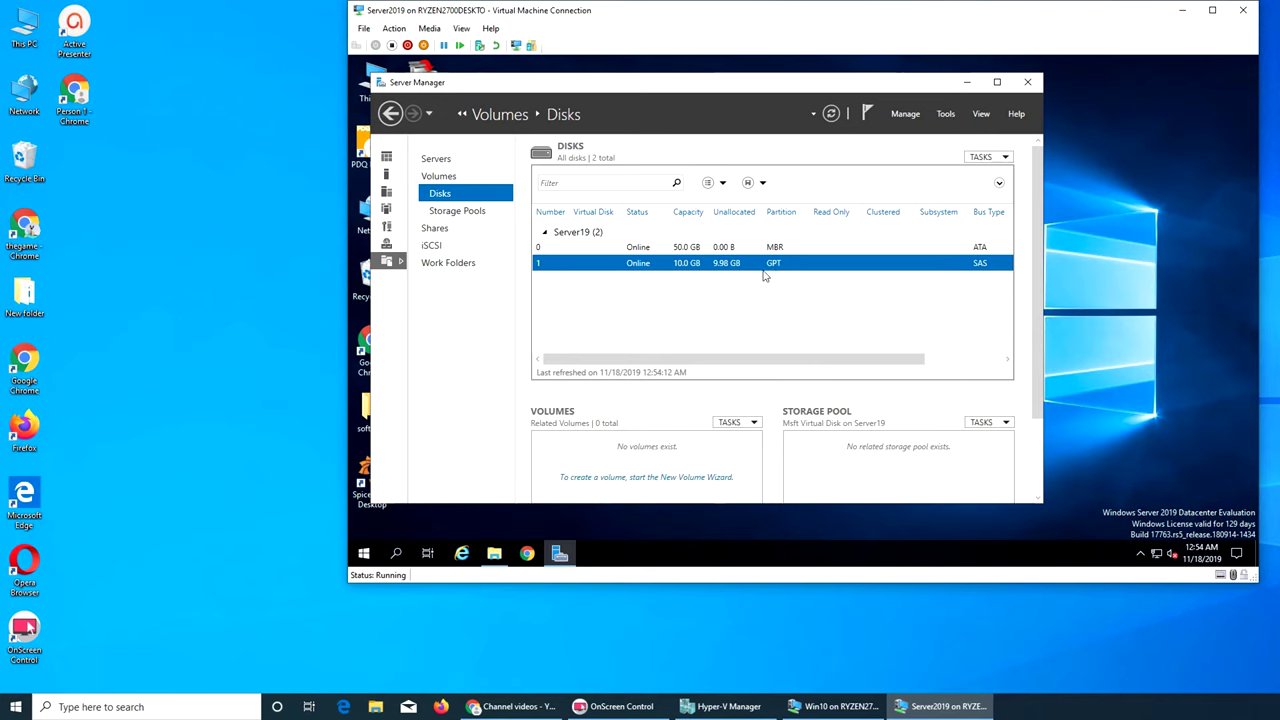
Dismiss disk 1's context menu without running an action and minimize Server Manager
right_click(623, 266)
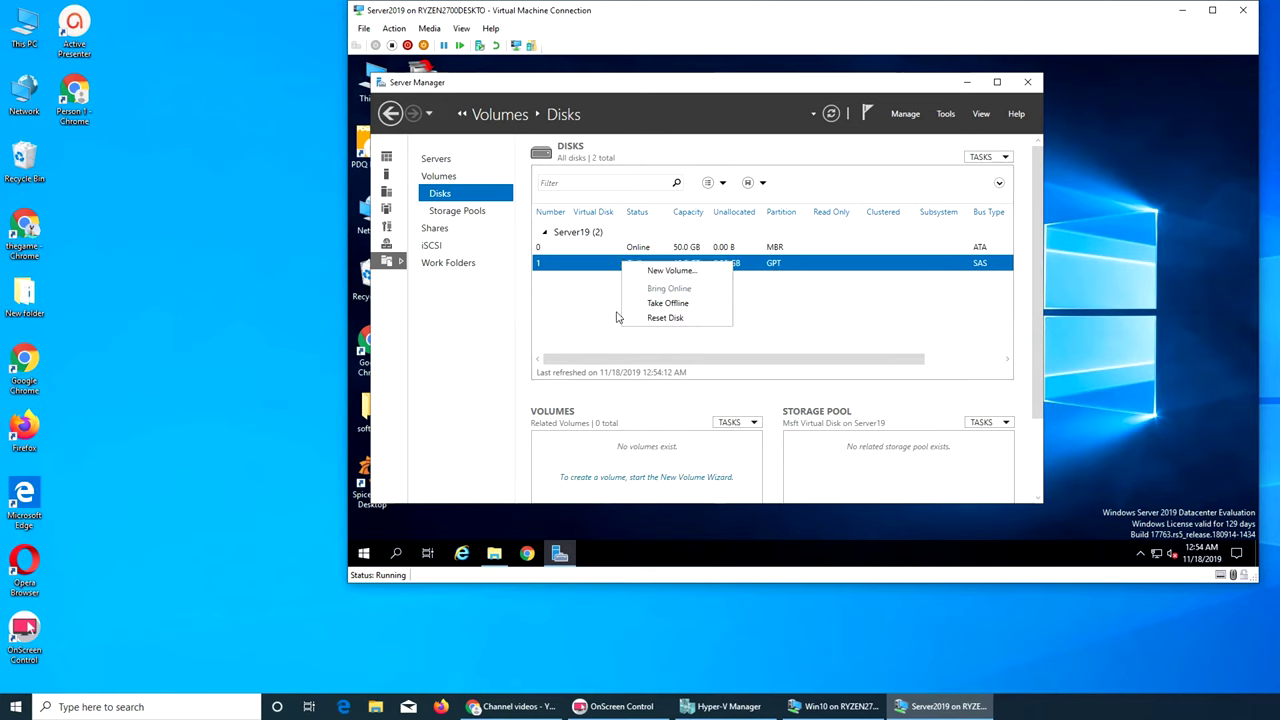
click(612, 318)
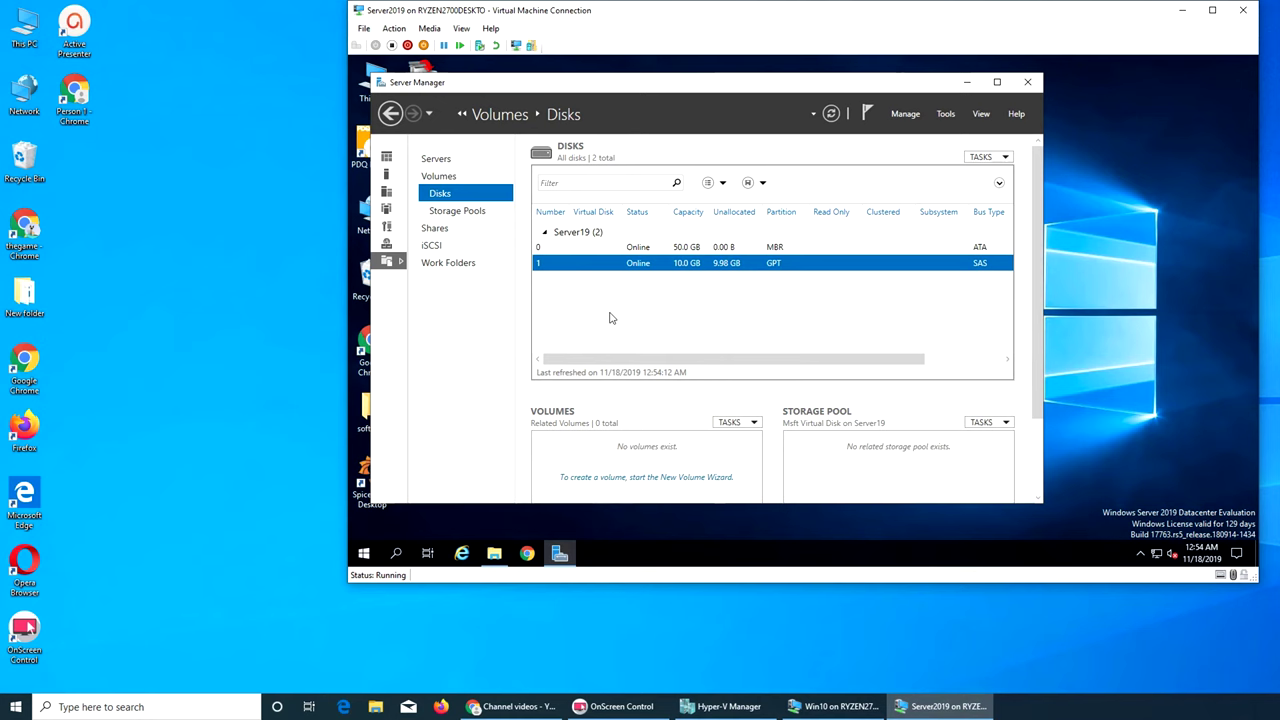
click(966, 84)
Check This PC for the new drive, refreshing and reopening it; only A:, C: and D: appear
double_click(389, 88)
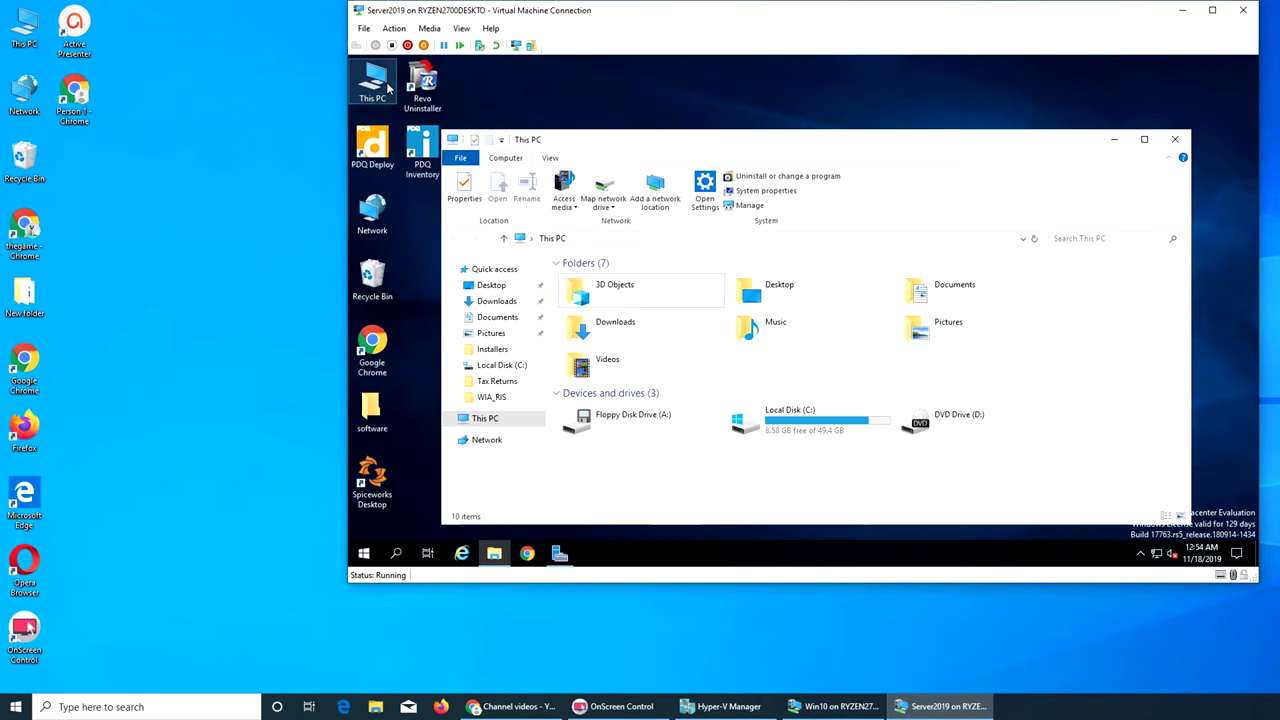
right_click(843, 481)
click(878, 397)
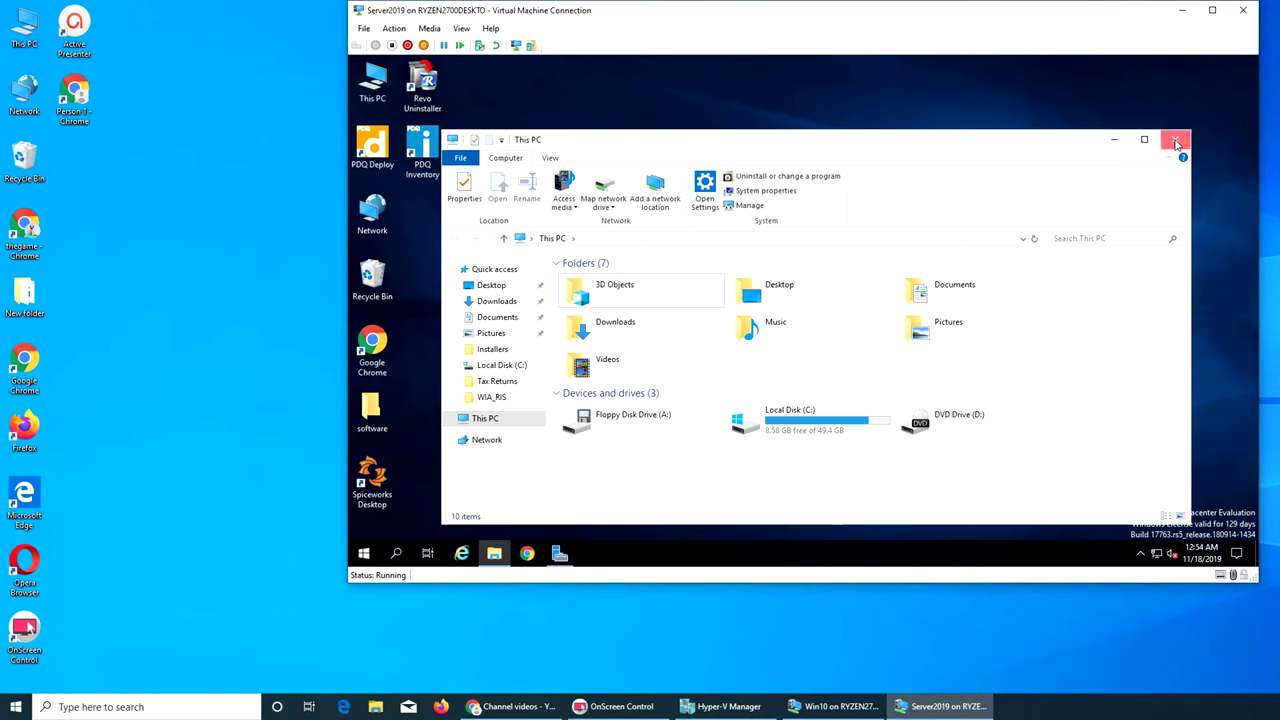
click(1172, 139)
double_click(374, 85)
click(1174, 139)
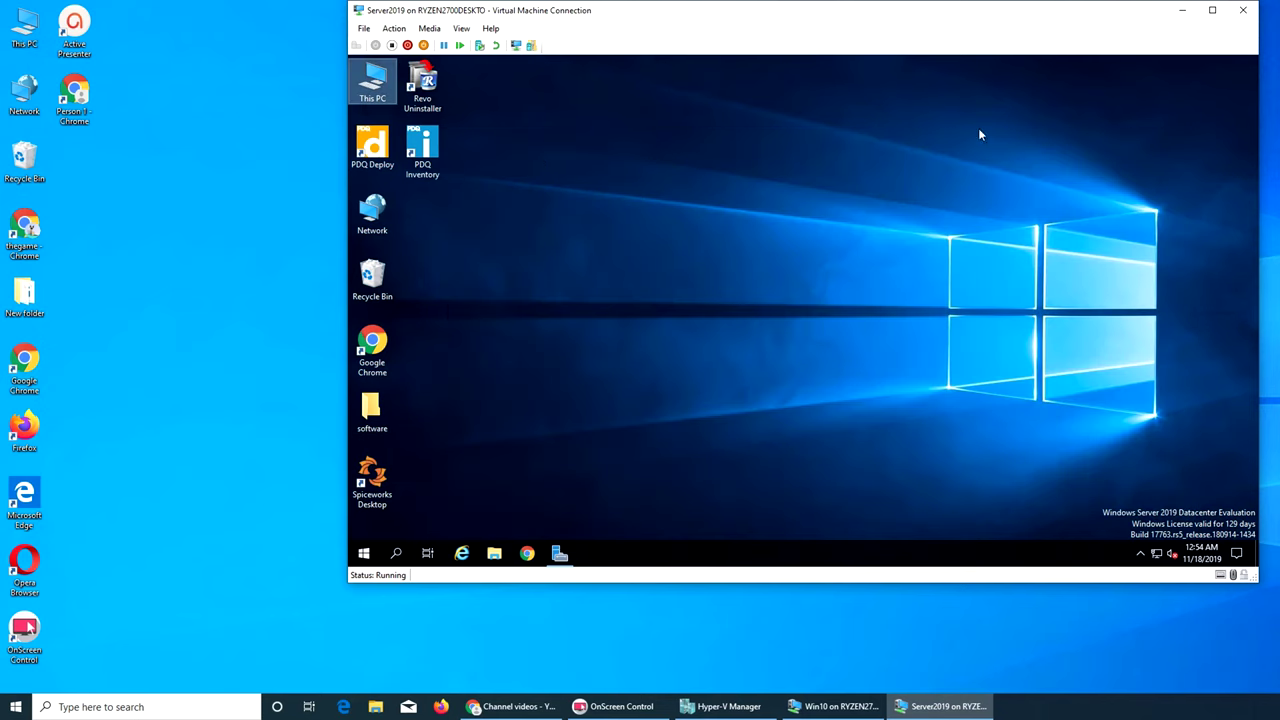
Restore Server Manager and reset disk 1, confirming the erase
click(560, 553)
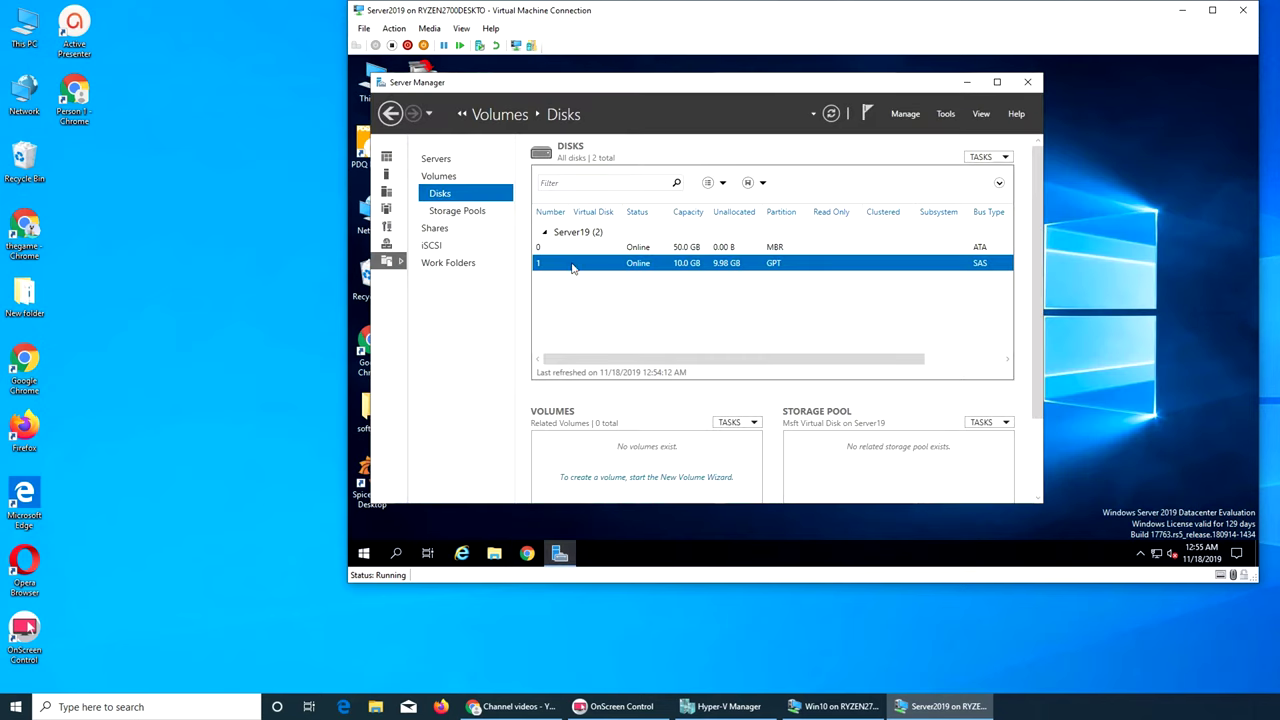
right_click(617, 265)
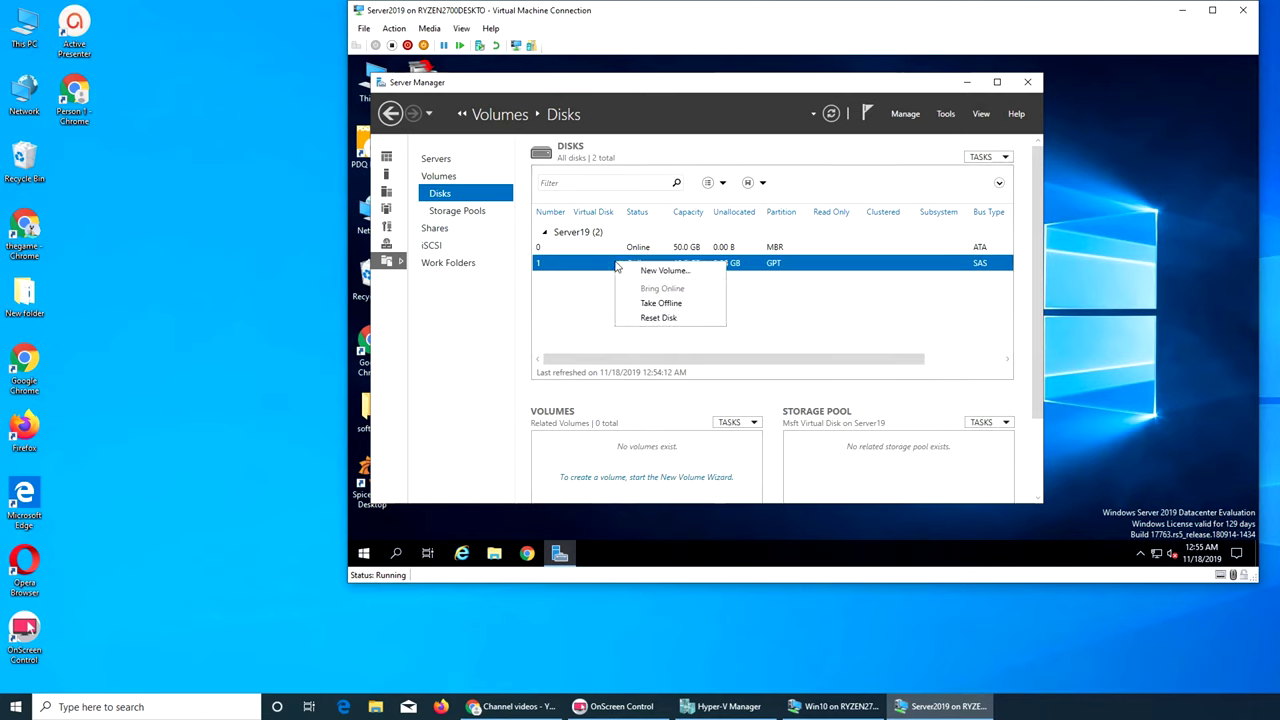
click(655, 317)
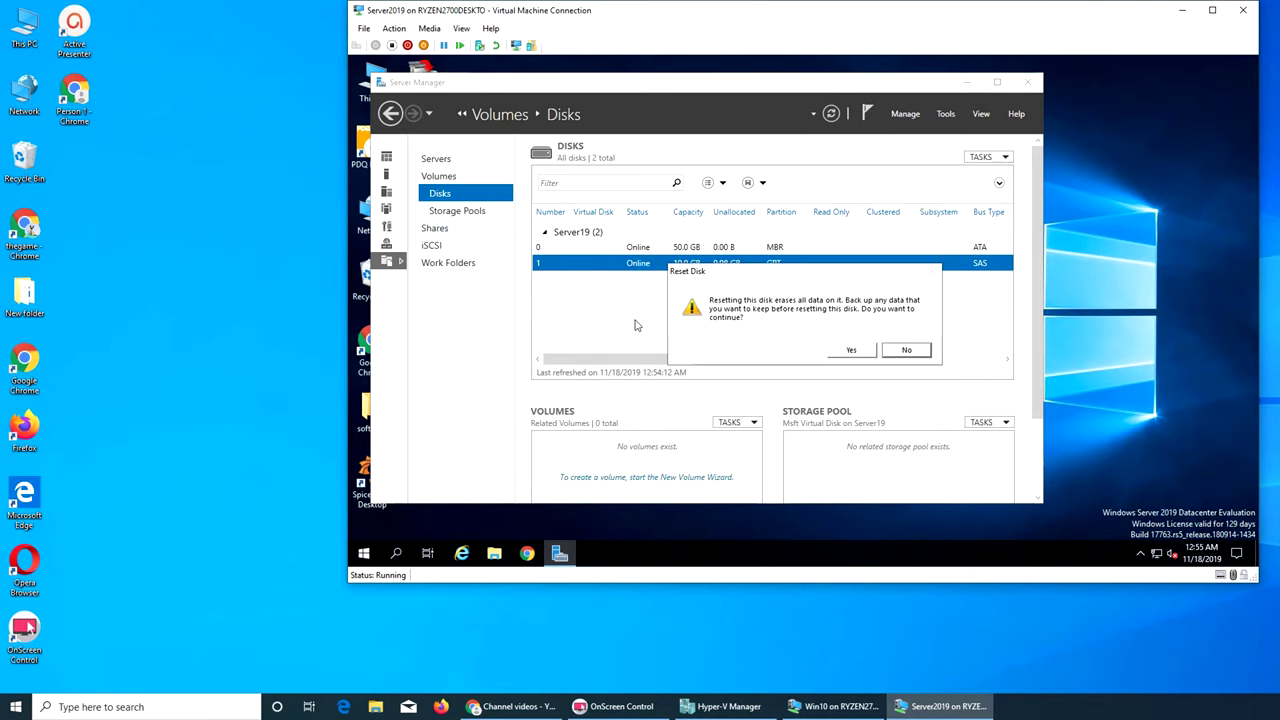
click(851, 352)
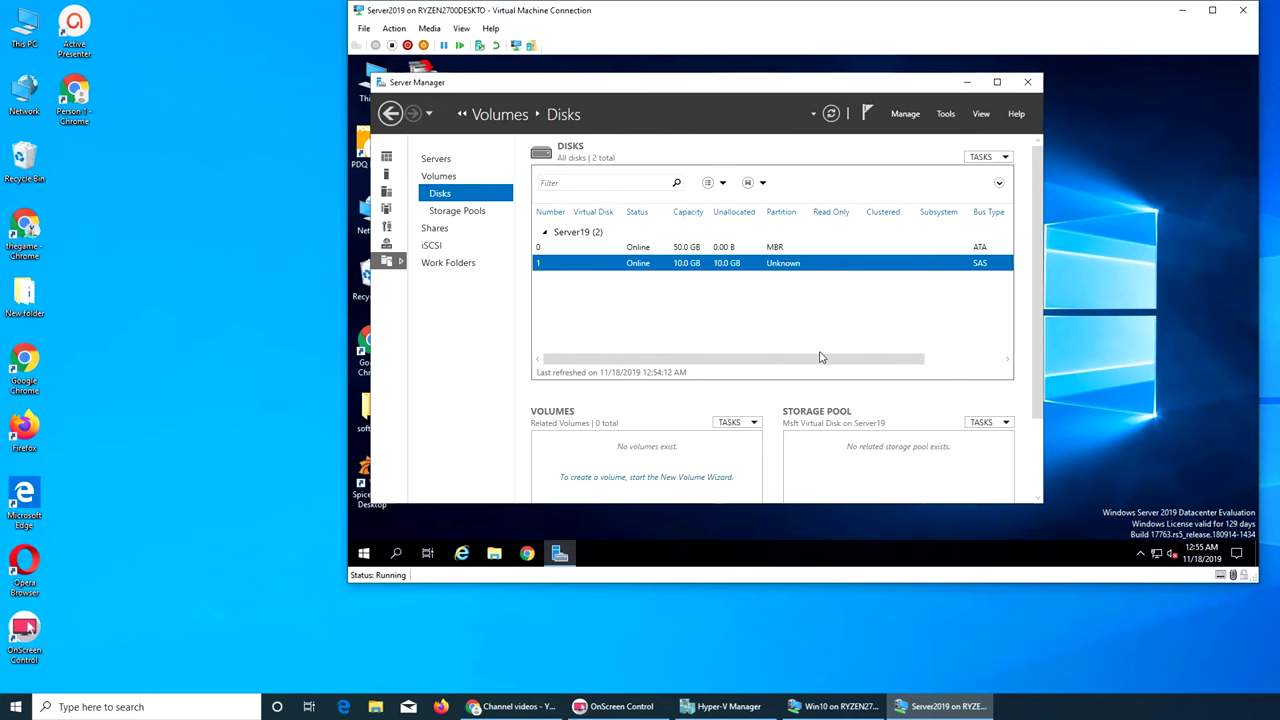
Re-initialize disk 1 as GPT, leaving 9.98 GB unallocated
right_click(645, 266)
click(681, 322)
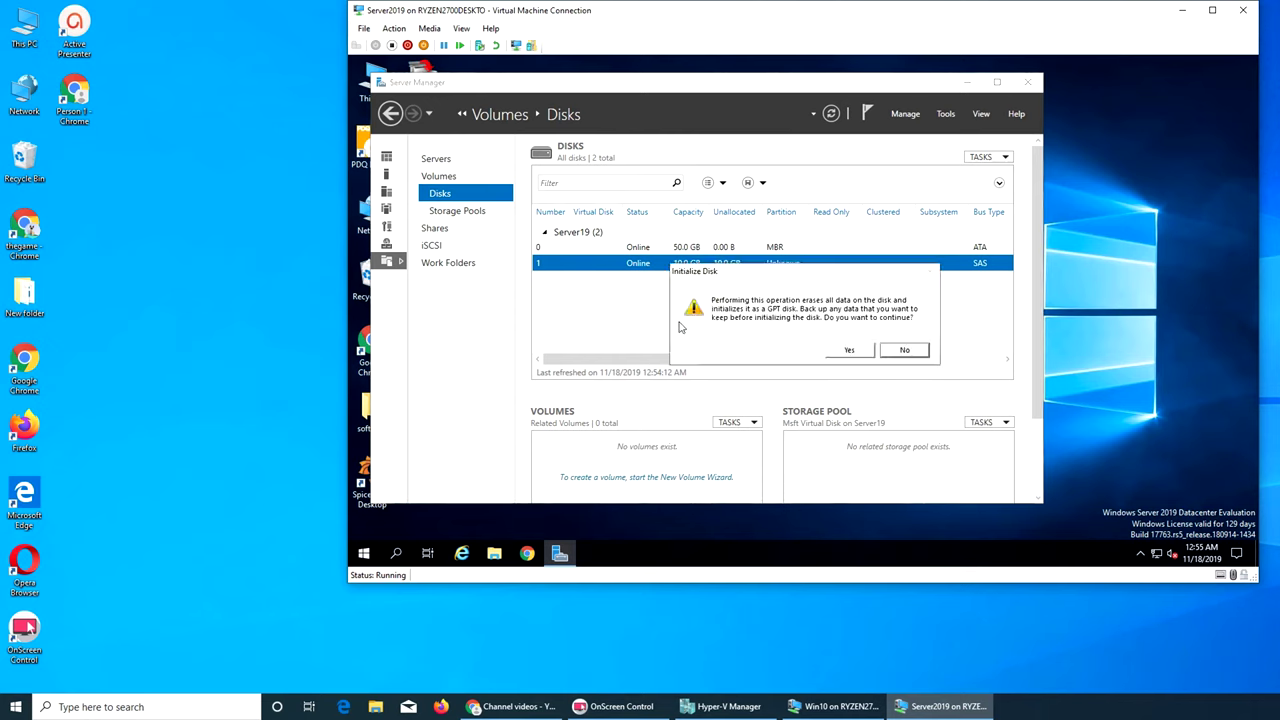
click(847, 352)
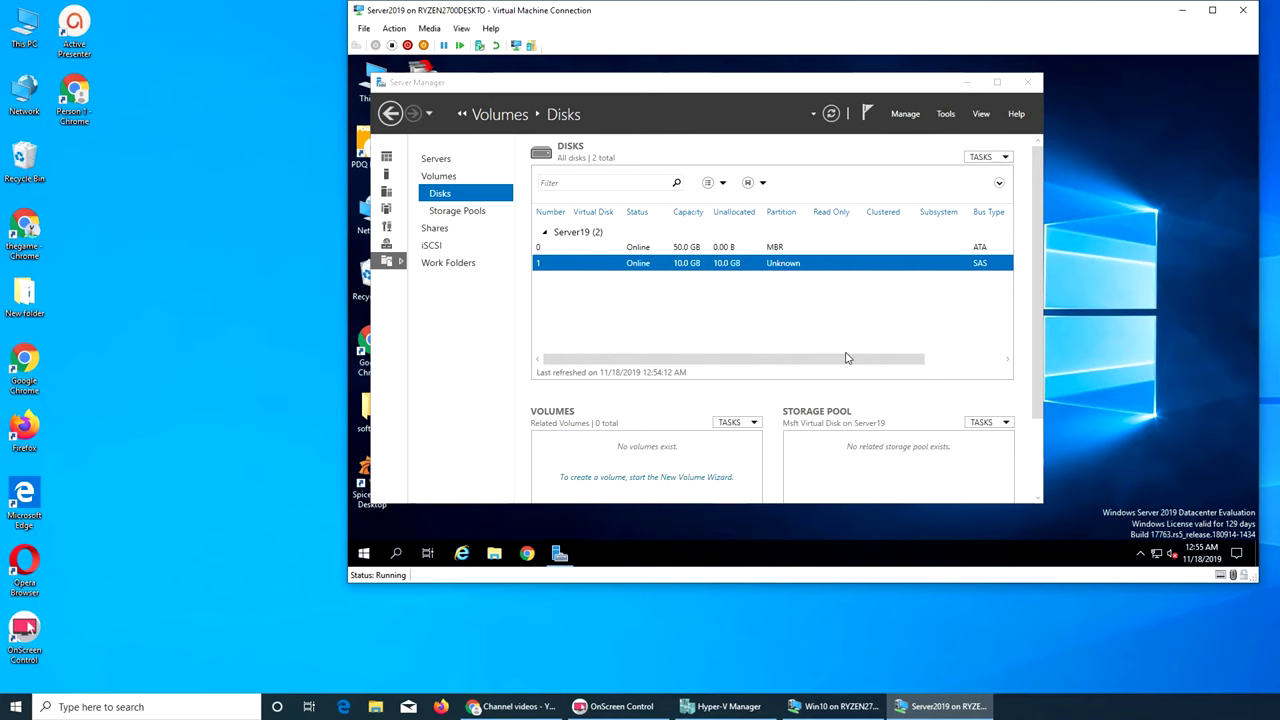
Start the New Volume Wizard on disk 1 and select Disk 1 on Server19
right_click(642, 266)
click(689, 273)
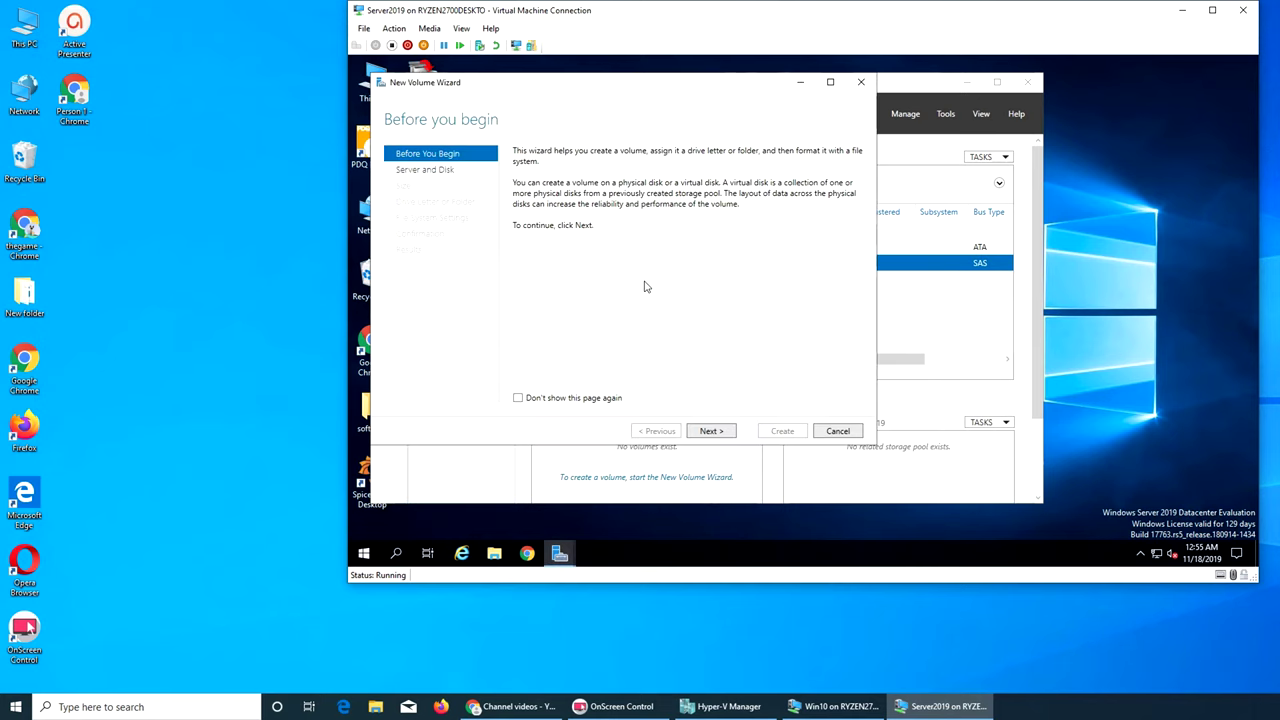
click(711, 430)
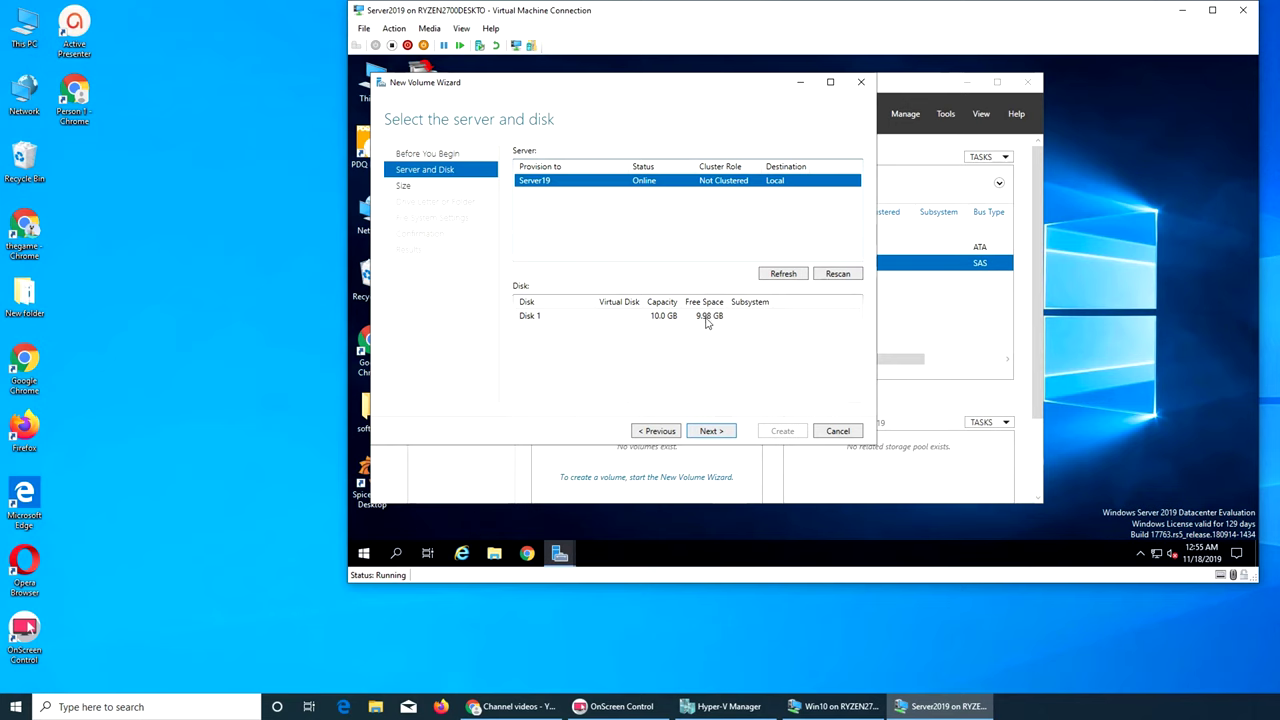
click(784, 276)
click(710, 431)
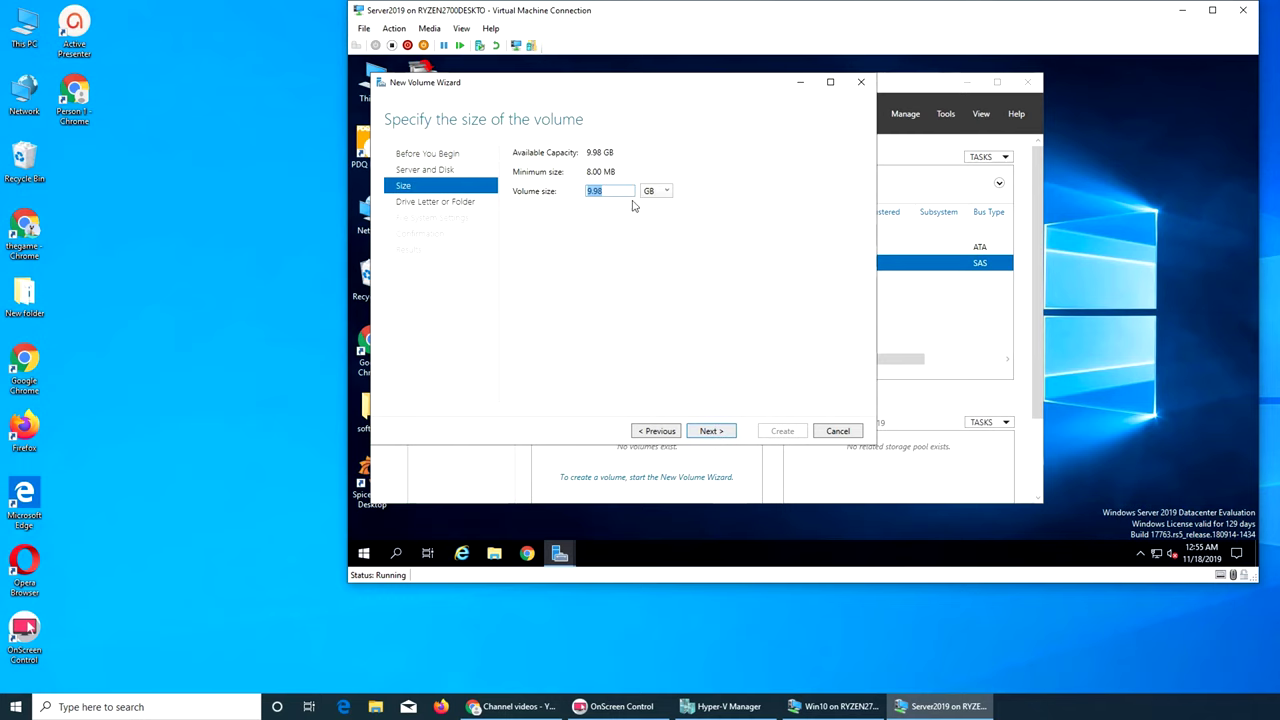
Create a 9.98 GB NTFS volume 'New Volume' with drive letter E
click(720, 431)
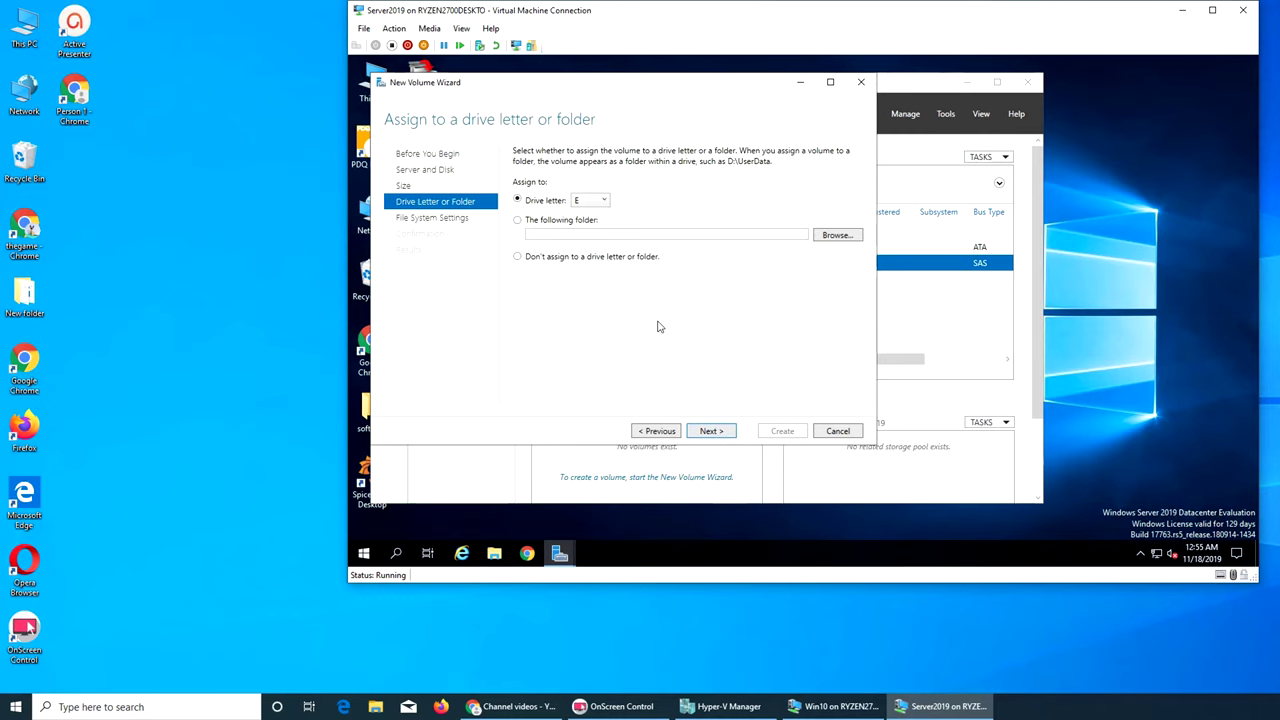
click(590, 203)
click(590, 204)
click(714, 430)
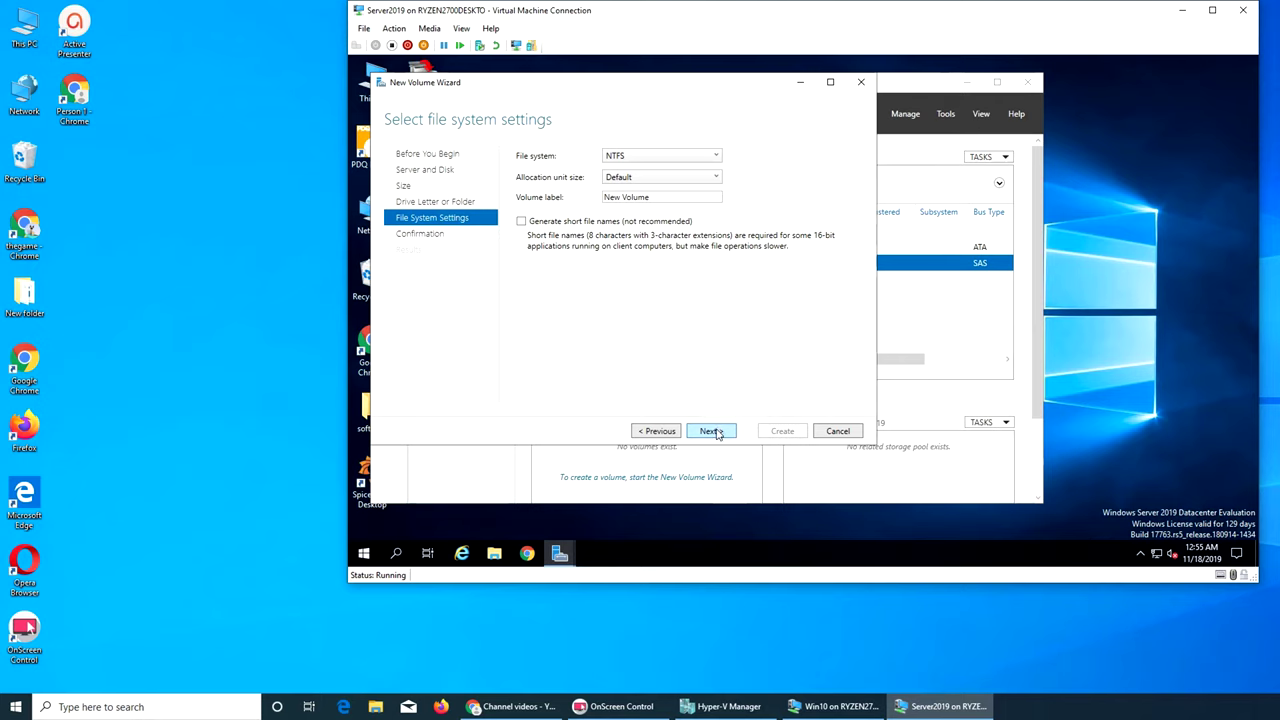
click(714, 431)
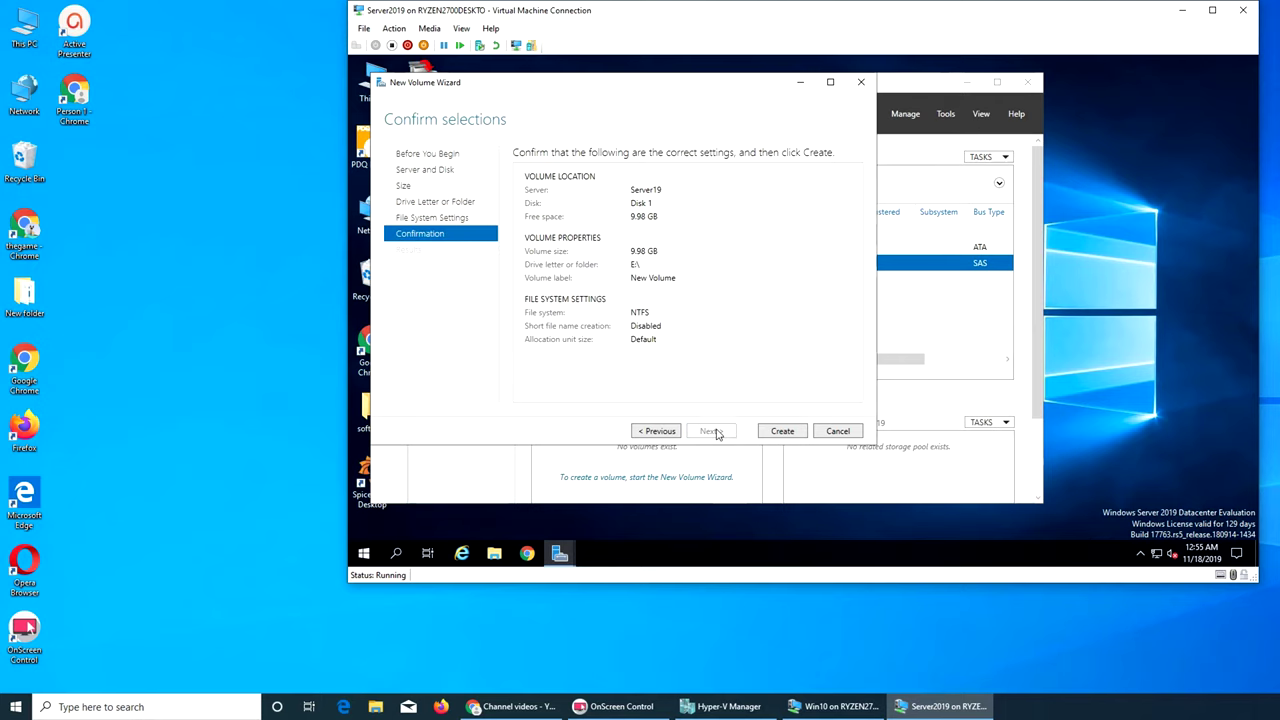
click(782, 431)
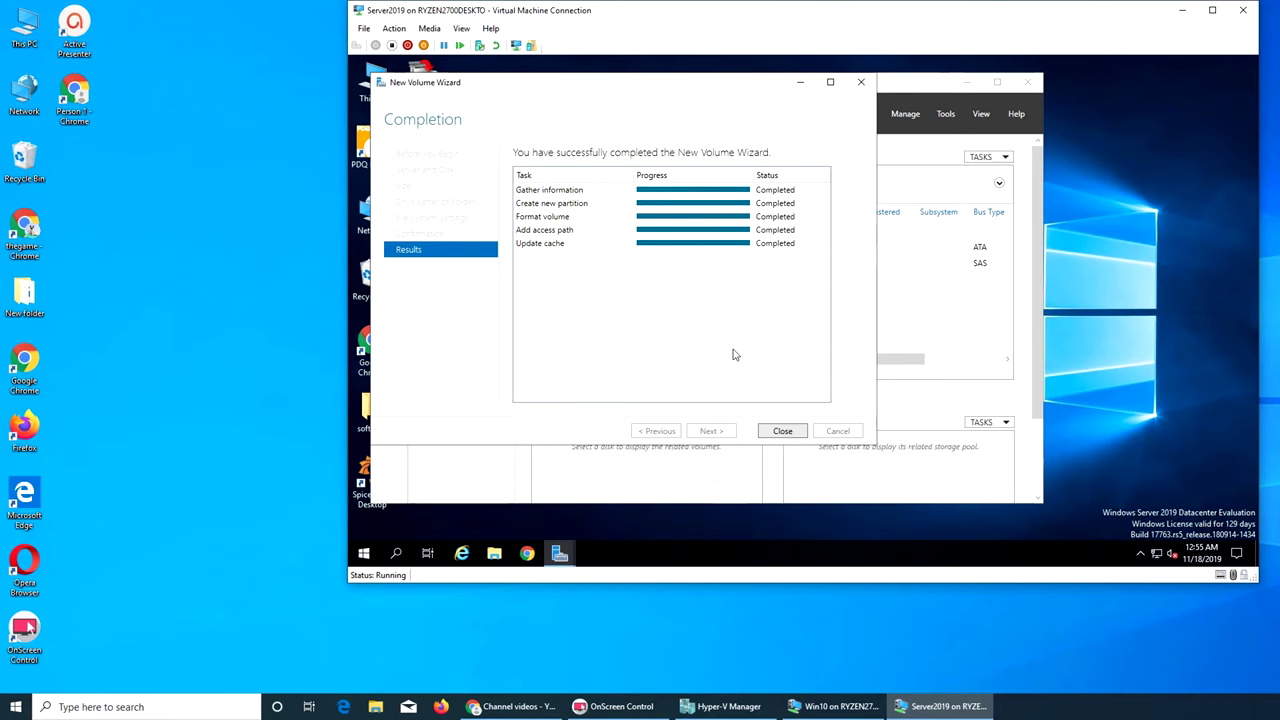
click(783, 432)
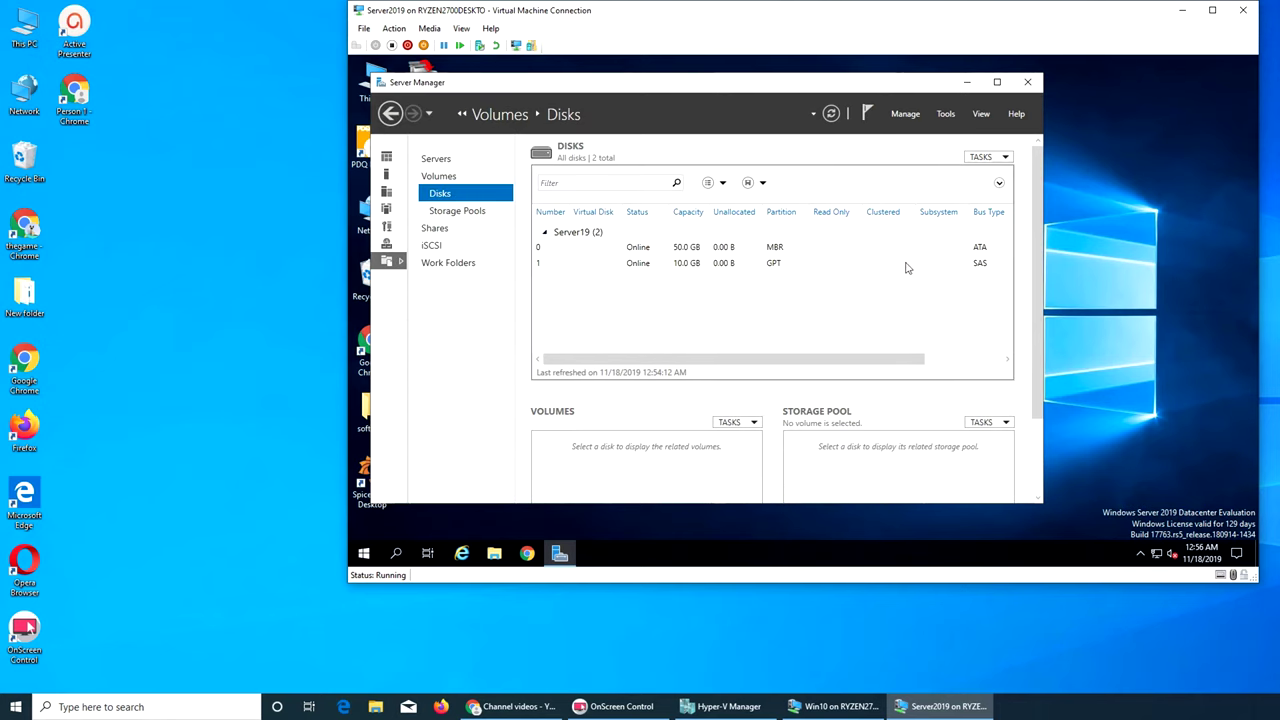
Open the empty New Volume (E:) from This PC, view its properties, then close both windows
click(965, 84)
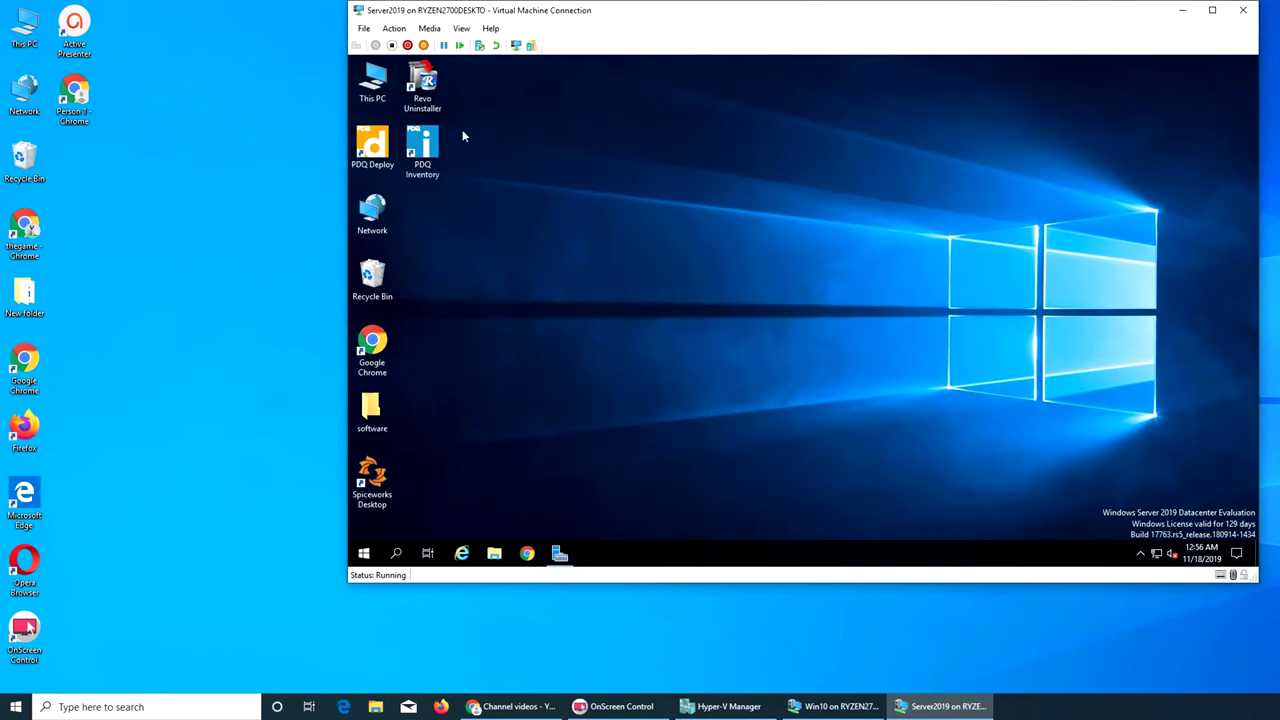
double_click(372, 82)
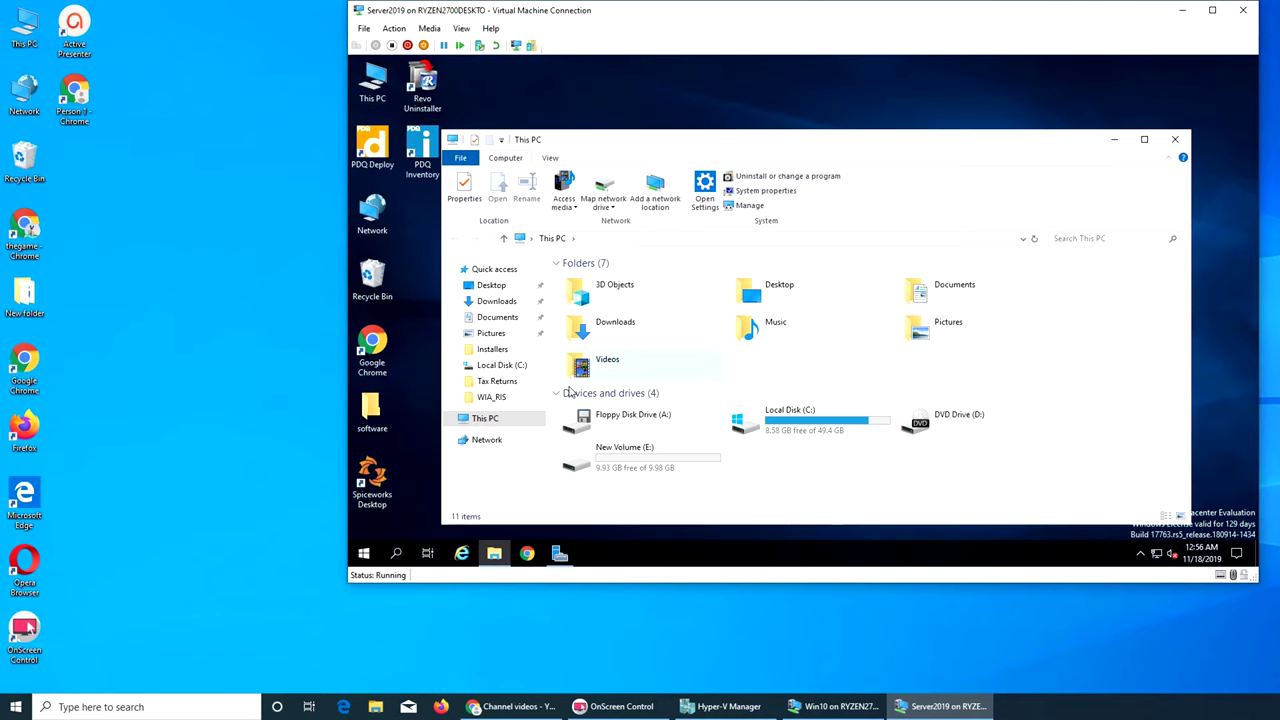
double_click(640, 458)
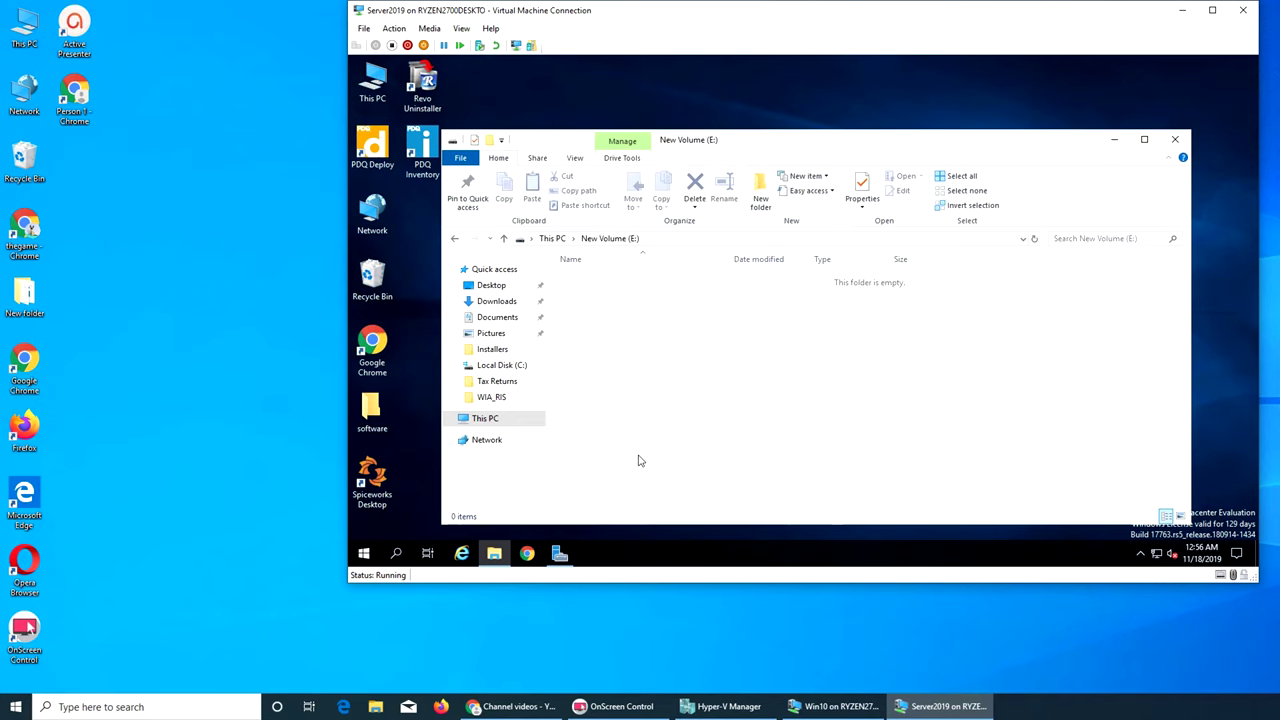
right_click(673, 362)
click(714, 525)
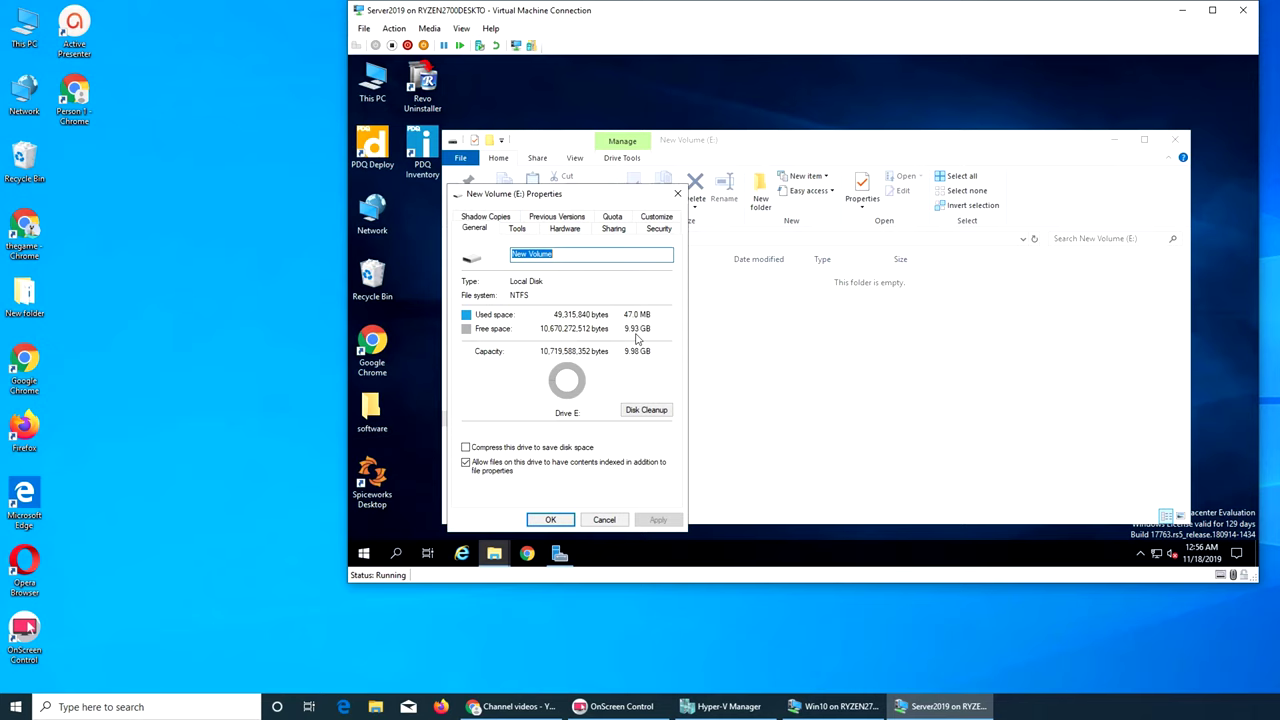
click(679, 195)
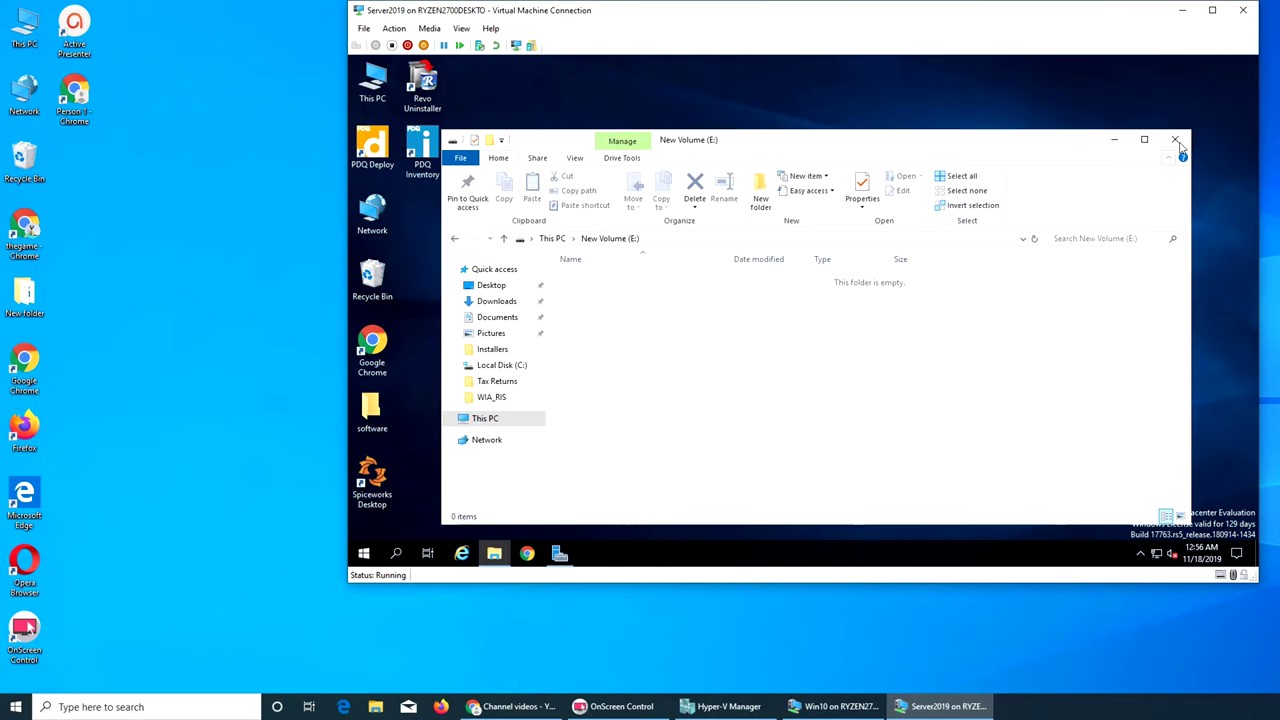
click(1175, 139)
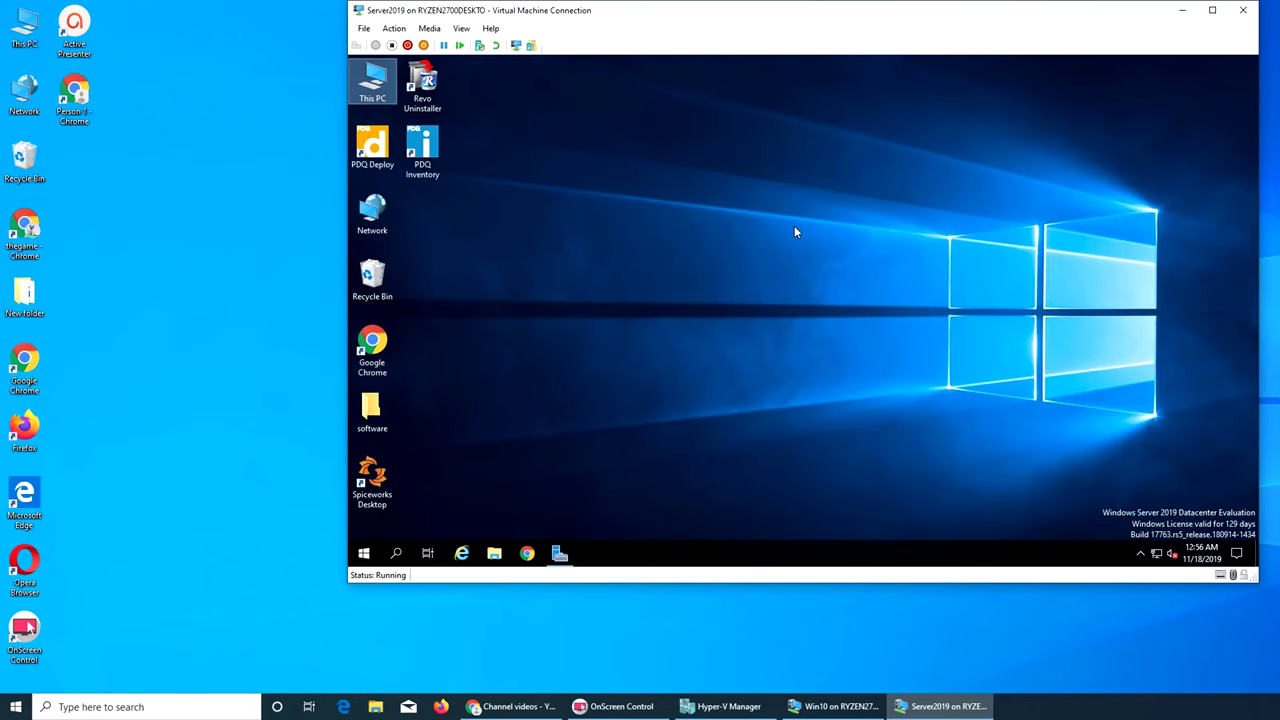
right_click(709, 236)
click(749, 276)
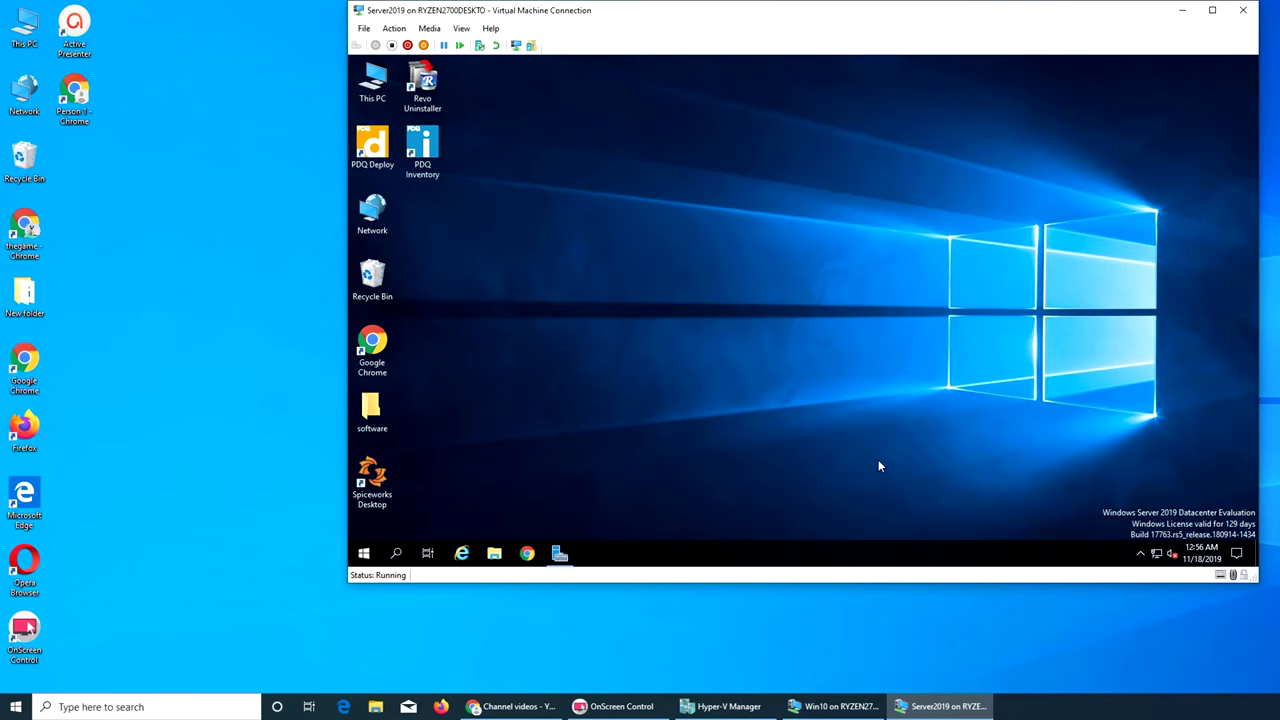
drag(674, 13, 671, 30)
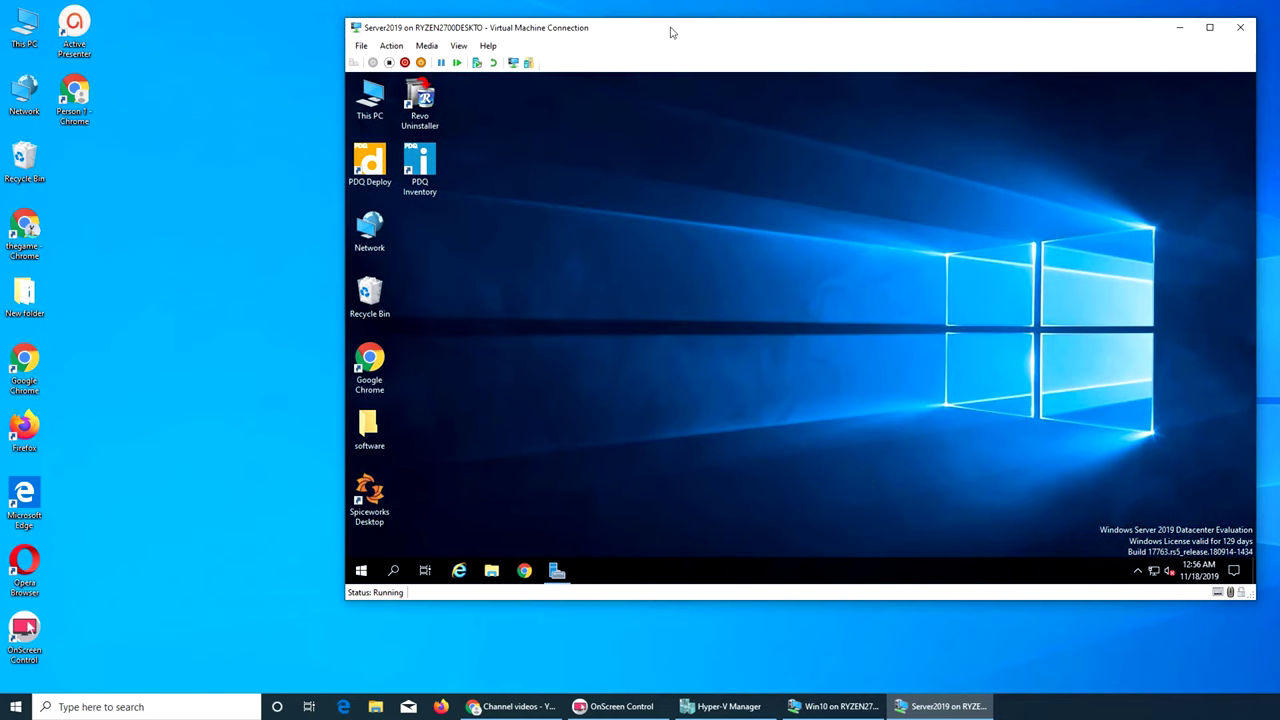
Open This PC on Server2019 to show New Volume (E:) with 9.93 GB free
double_click(369, 100)
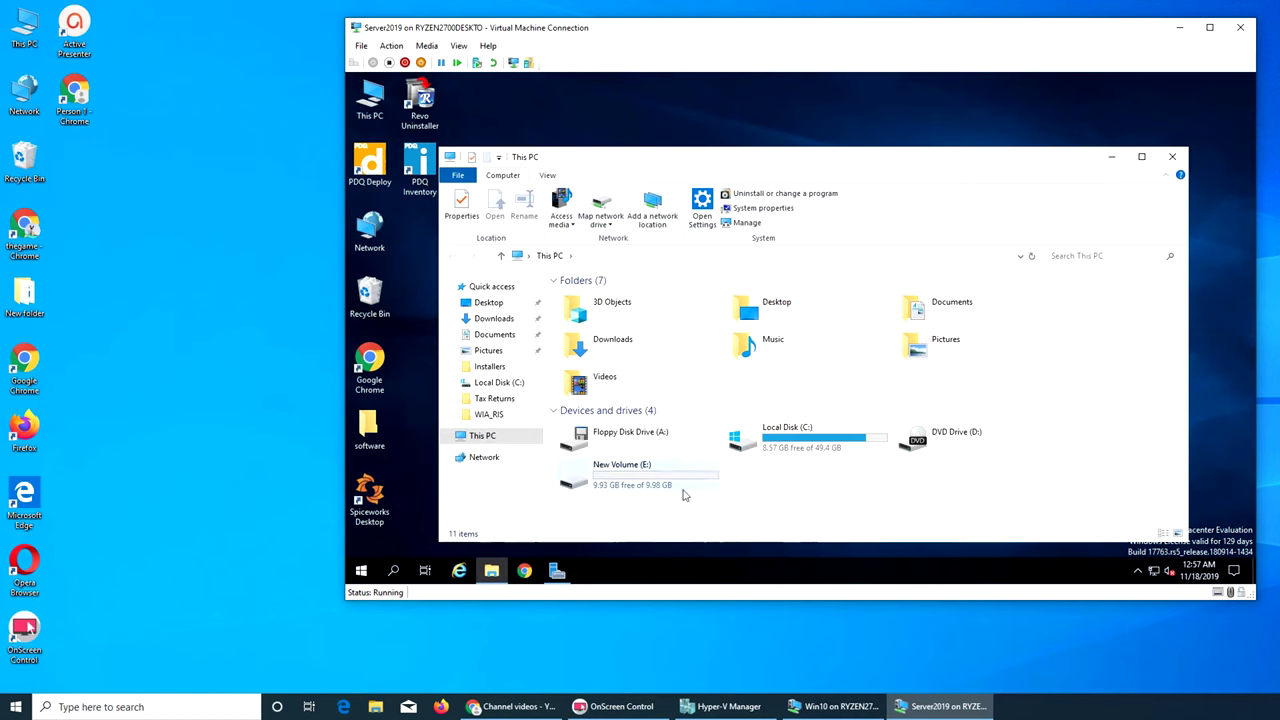